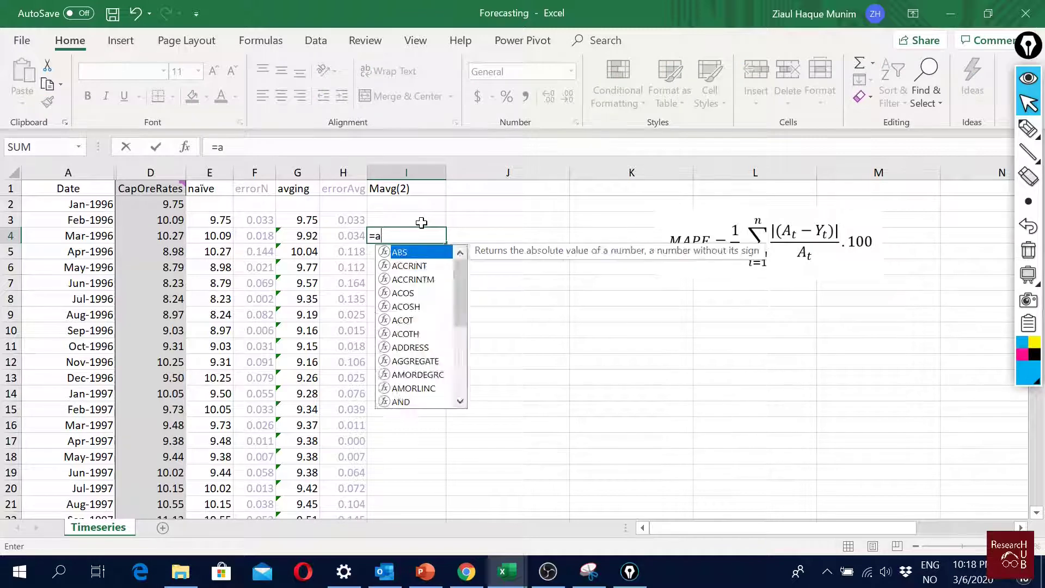
Enter =AVERAGE(D2:D3) in I4 for the two-period moving average and fill it down the Mavg(2) column.
double_click(409, 265)
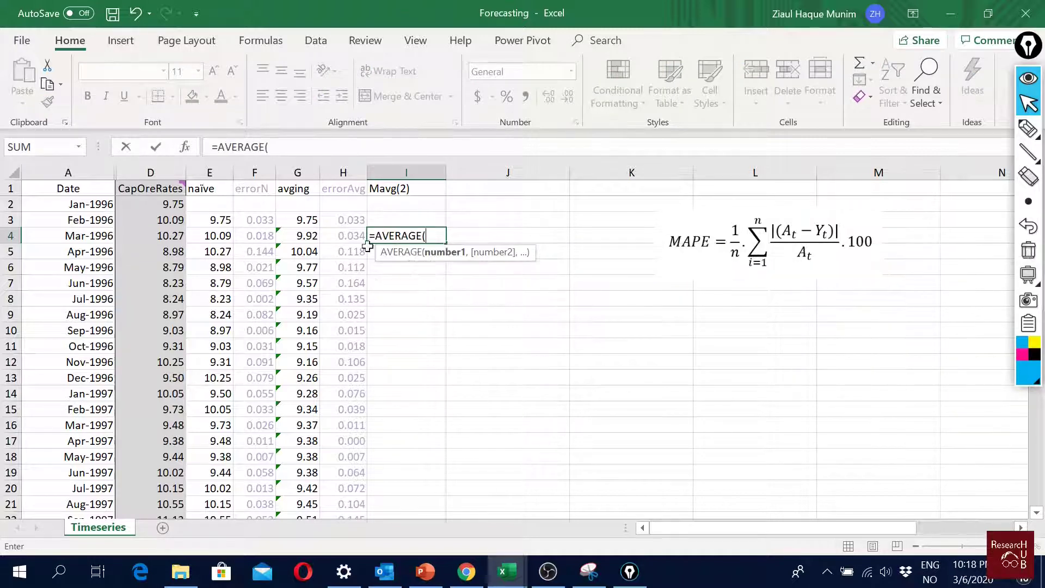
click(179, 220)
drag(179, 221, 174, 205)
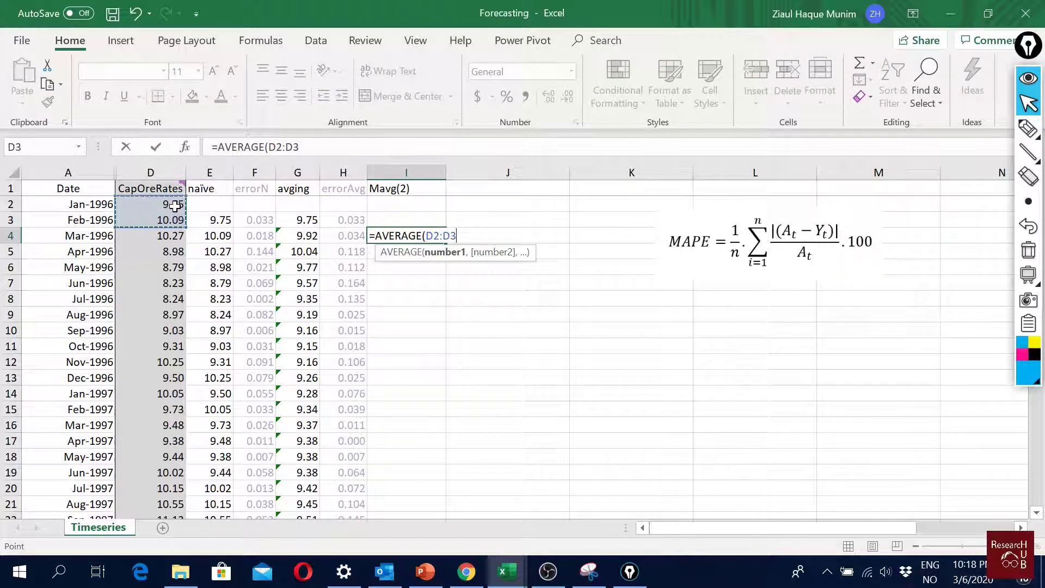
key(Return)
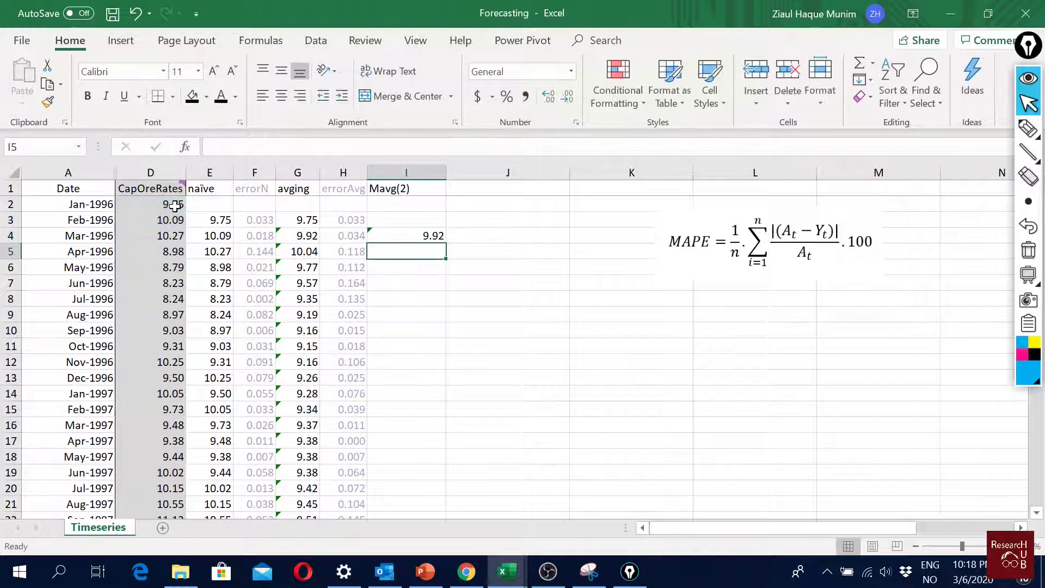
click(433, 240)
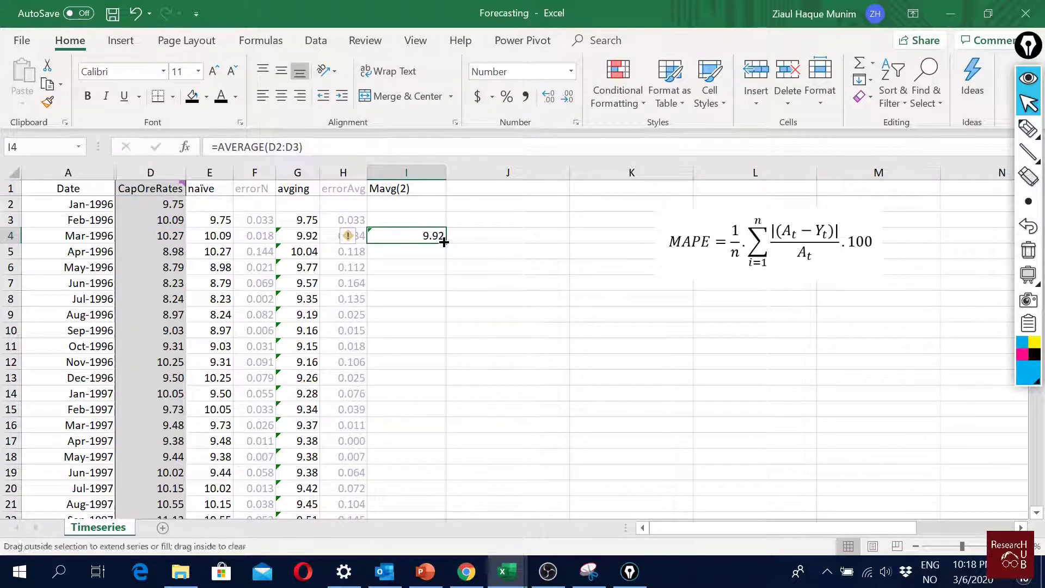
double_click(445, 244)
Check which CapOreRates cells the Mavg(2) formulas in I5, I6 and I11 average.
click(419, 250)
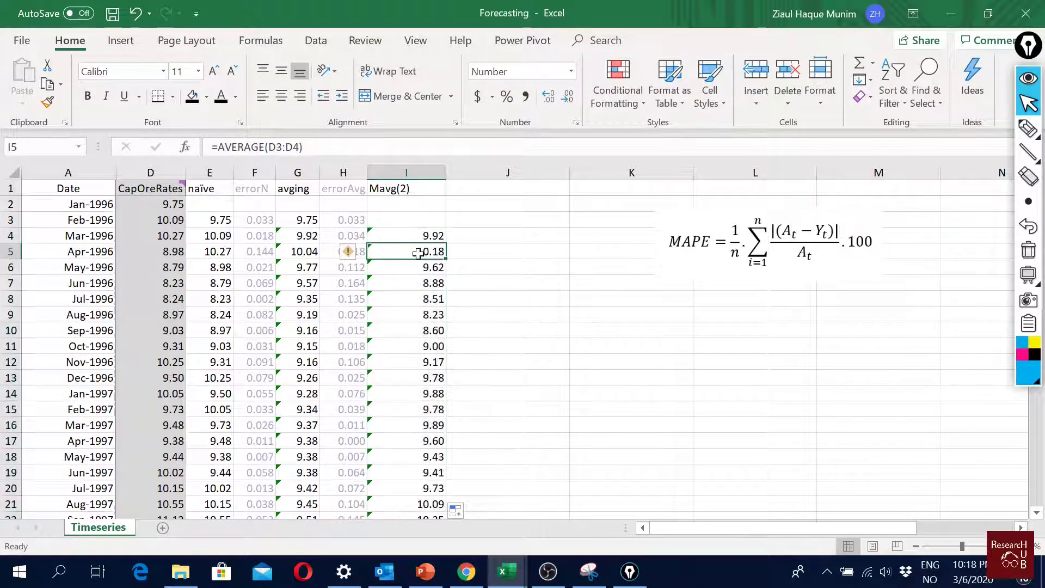
double_click(417, 251)
key(Escape)
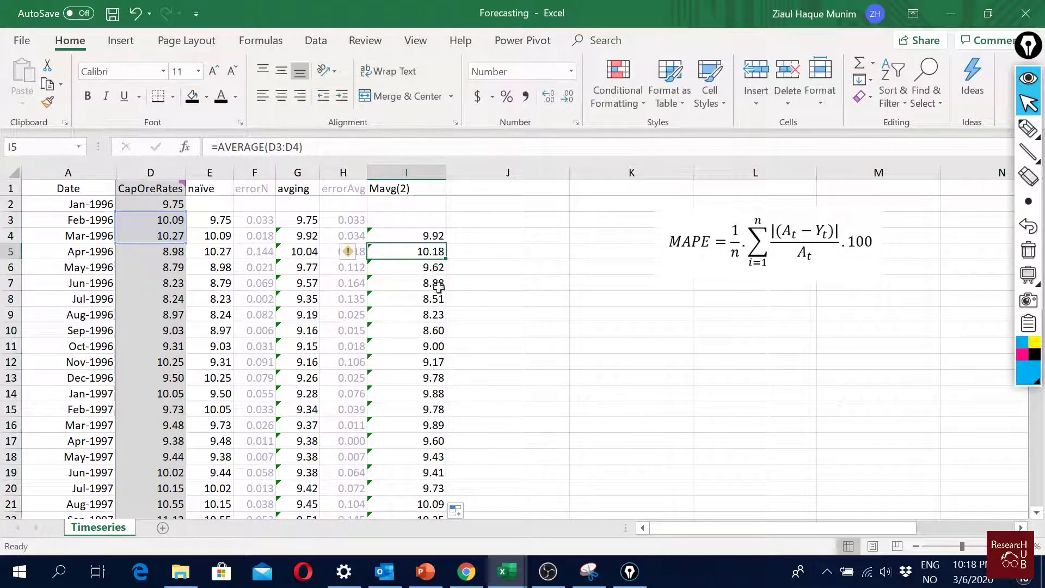
double_click(429, 269)
key(Escape)
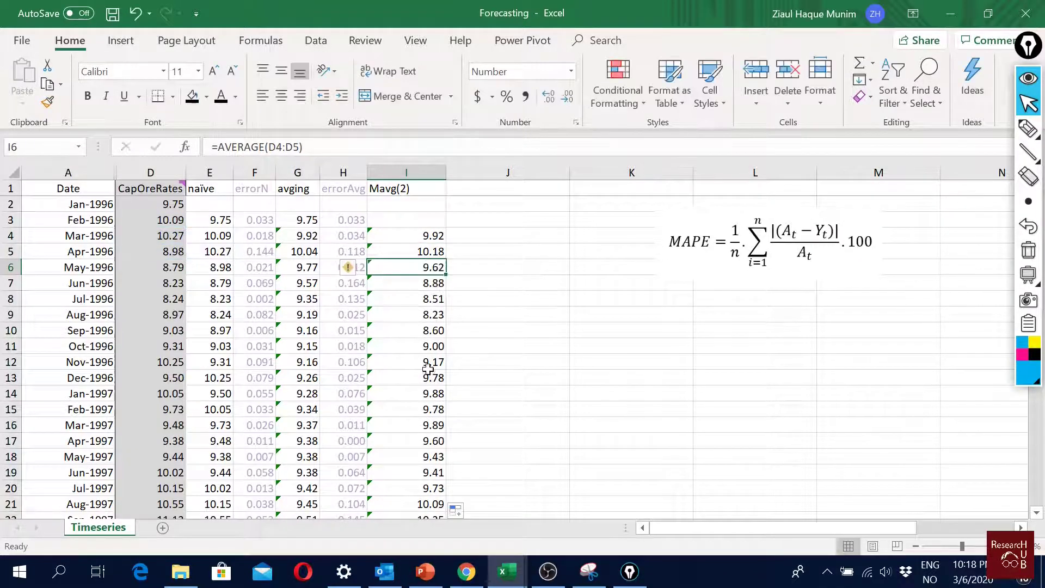
double_click(423, 346)
key(Escape)
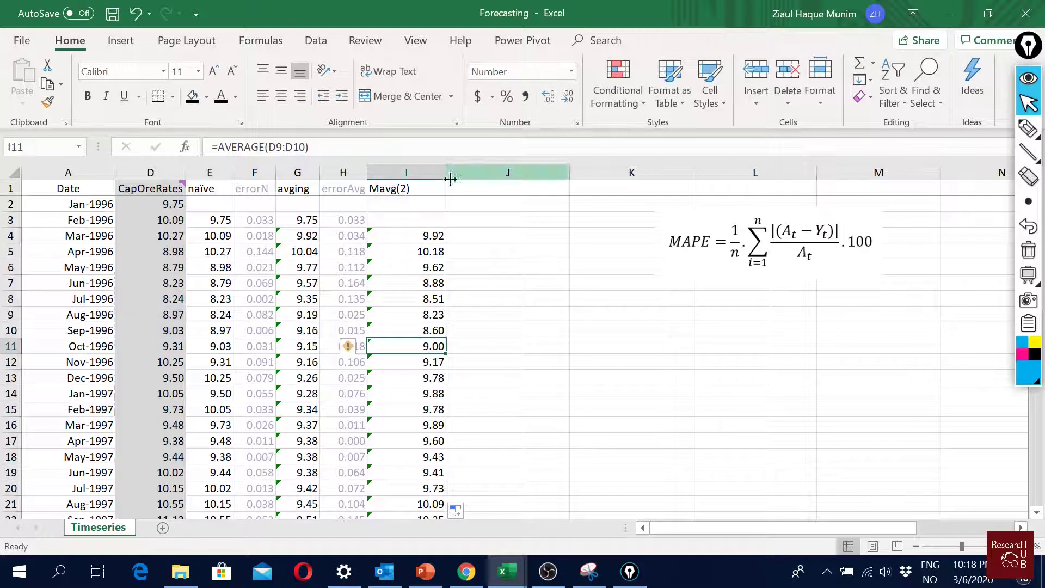
Narrow the Mavg(2) column and the empty column J beside it.
click(445, 182)
drag(445, 174, 424, 185)
click(501, 268)
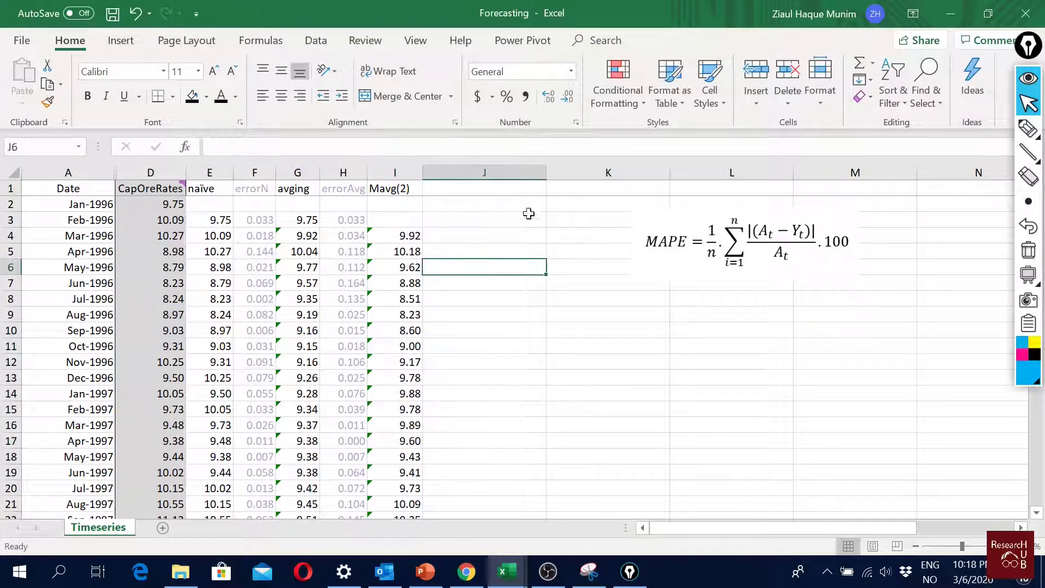
drag(544, 179, 472, 191)
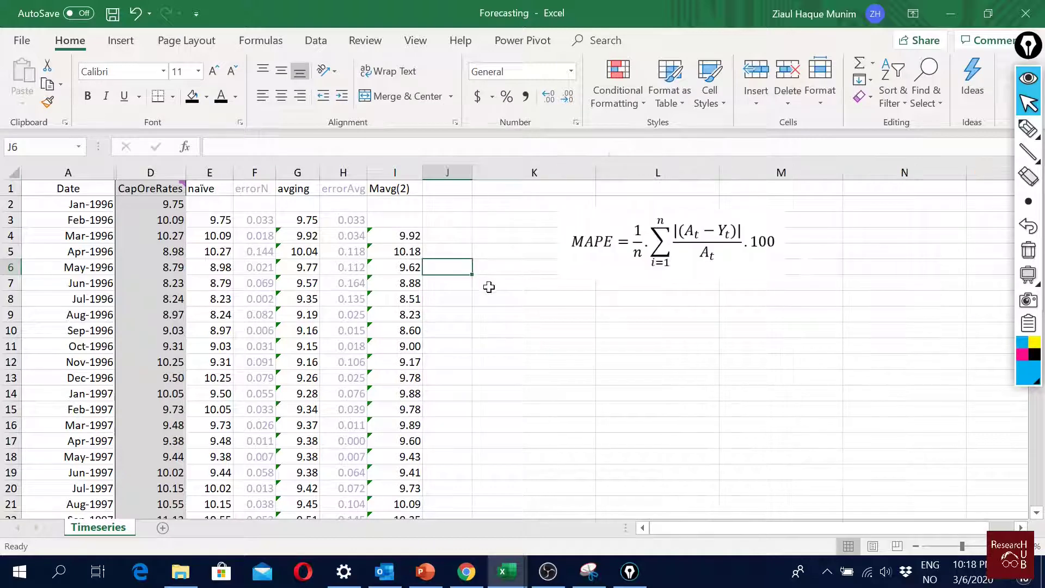
Enter the header errorMavg2 in J1.
click(460, 186)
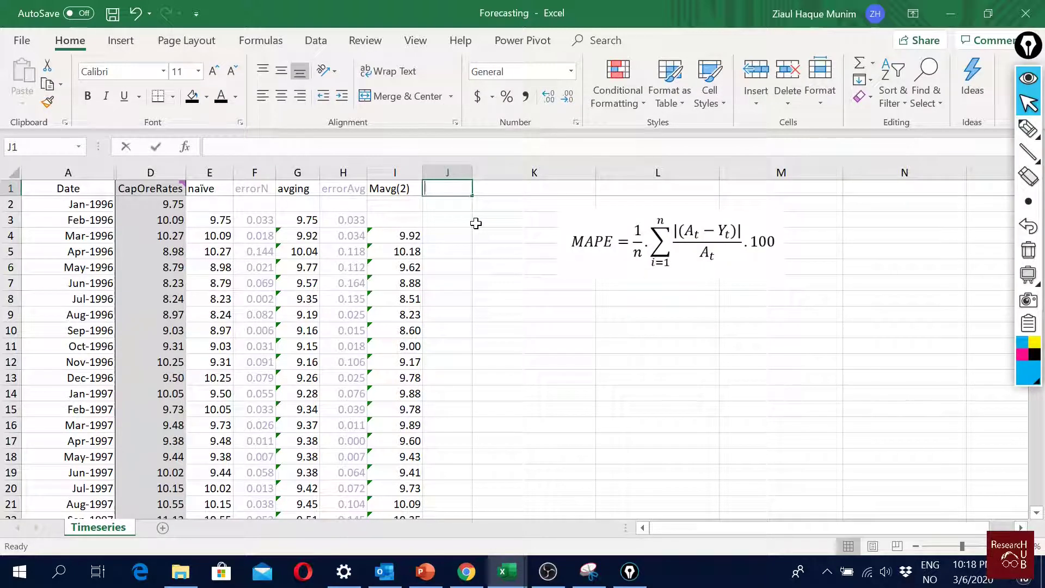
text(errorMa)
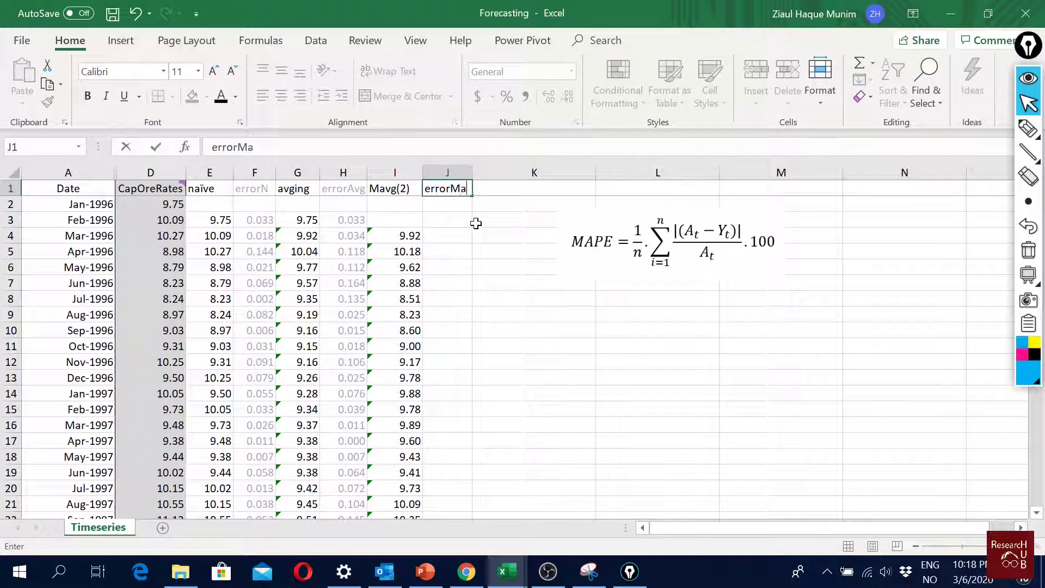
text(vg2)
key(Return)
Enter the error formula =ABS(D4-I4)/D4 in J4 and fill it down the errorMavg2 column.
click(476, 240)
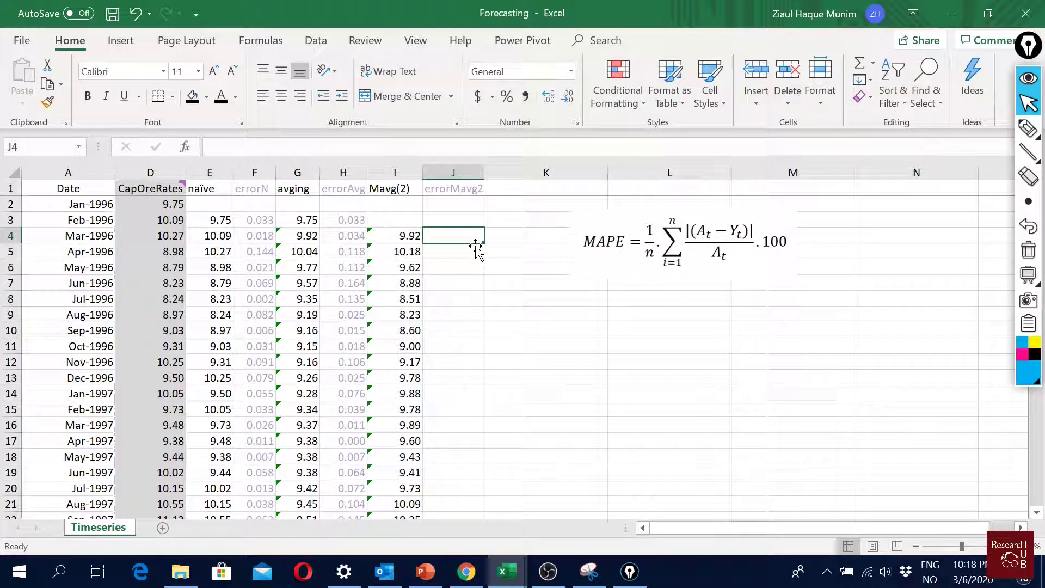
text(=)
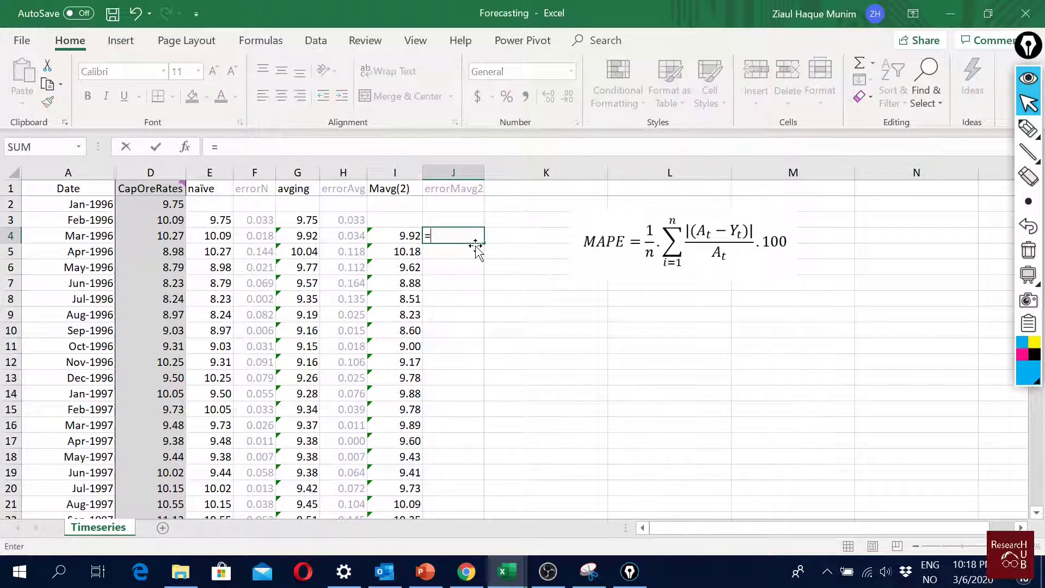
text(abs)
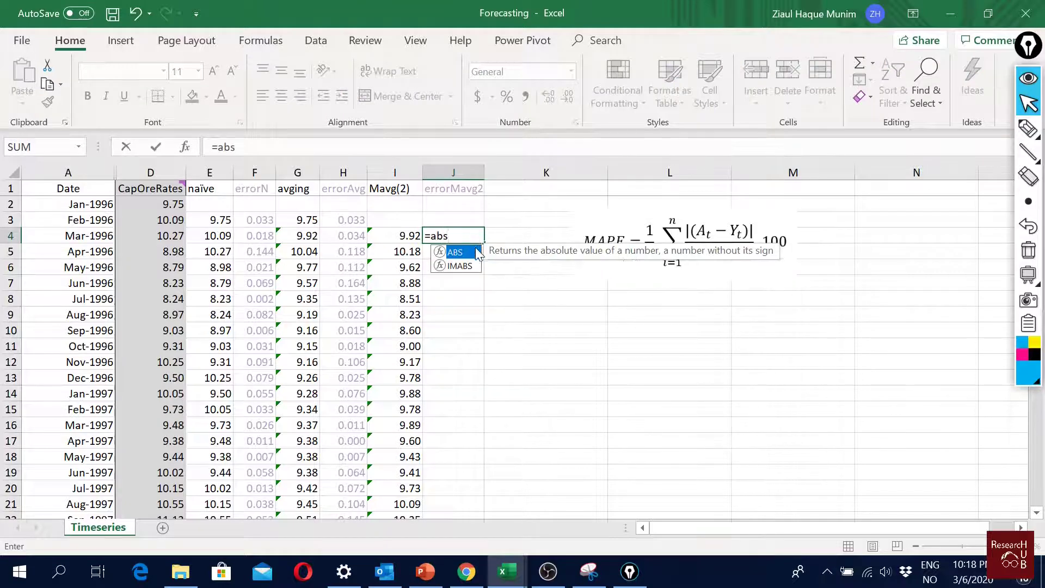
key(Tab)
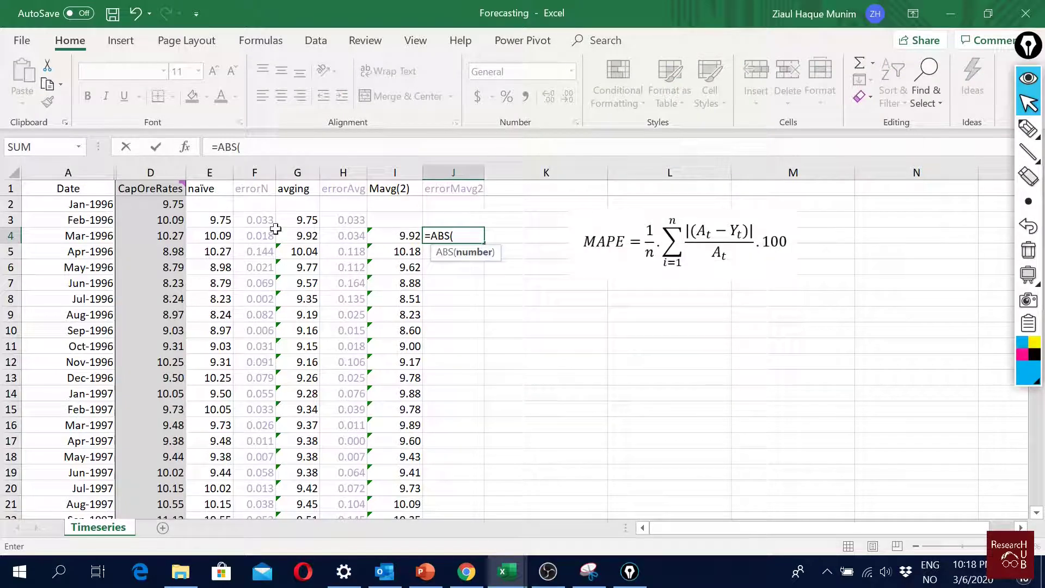
click(167, 234)
text(-)
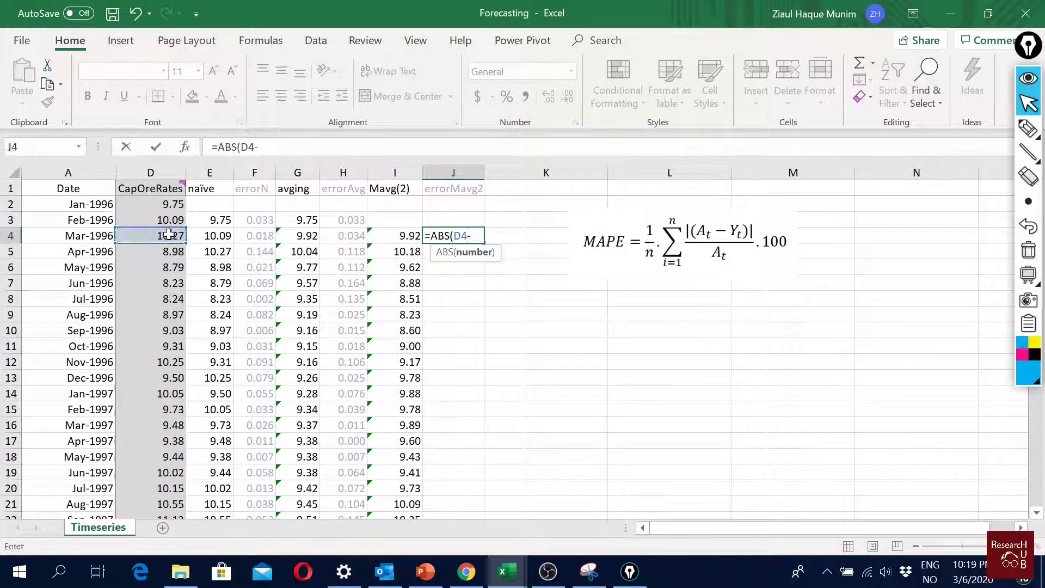
click(397, 232)
text())
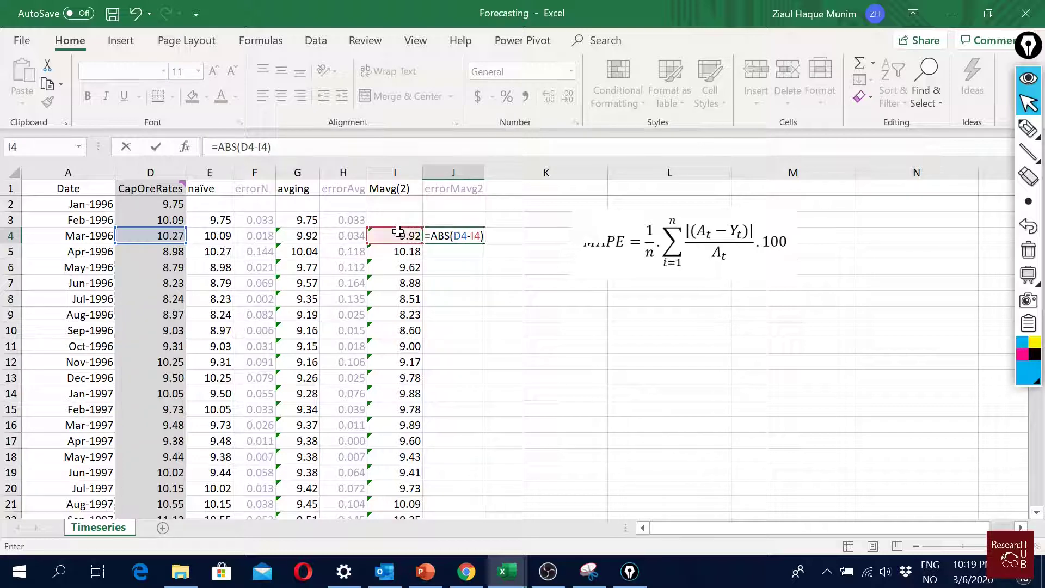
text(/)
click(162, 237)
key(ctrl+Return)
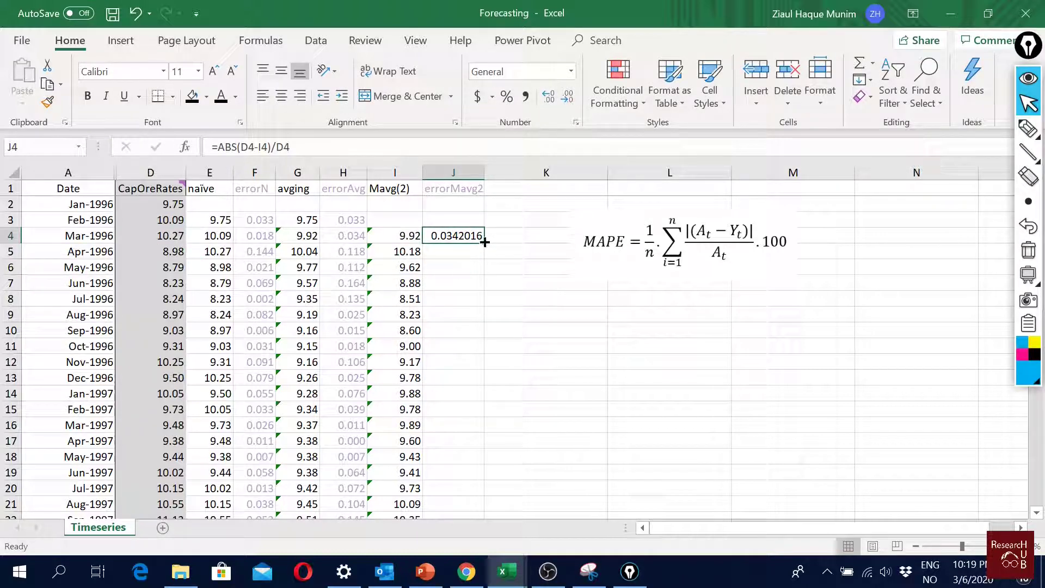
double_click(484, 242)
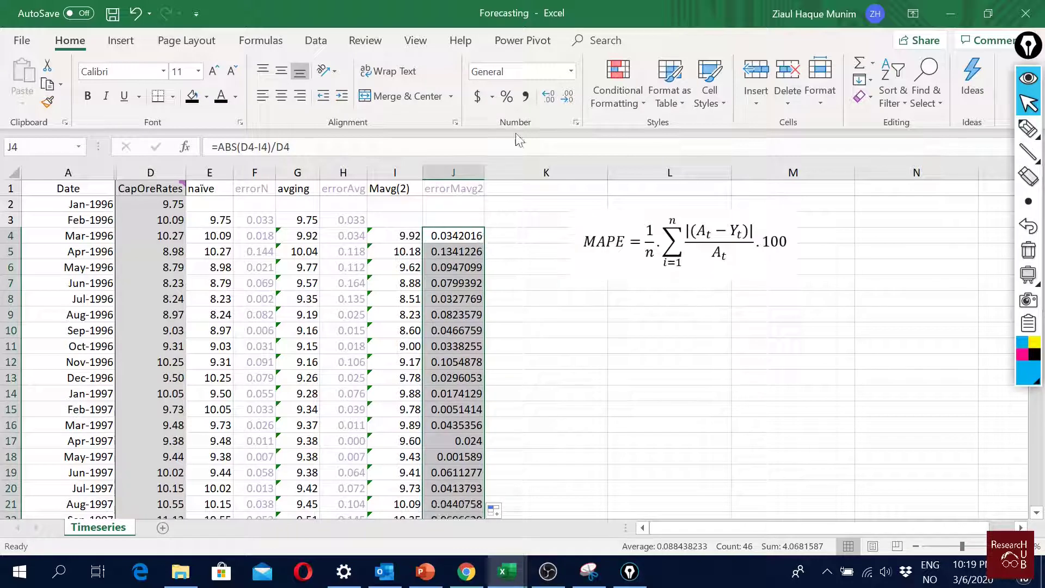
Reduce the filled errorMavg2 values to three decimal places.
click(568, 97)
click(567, 97)
click(567, 97)
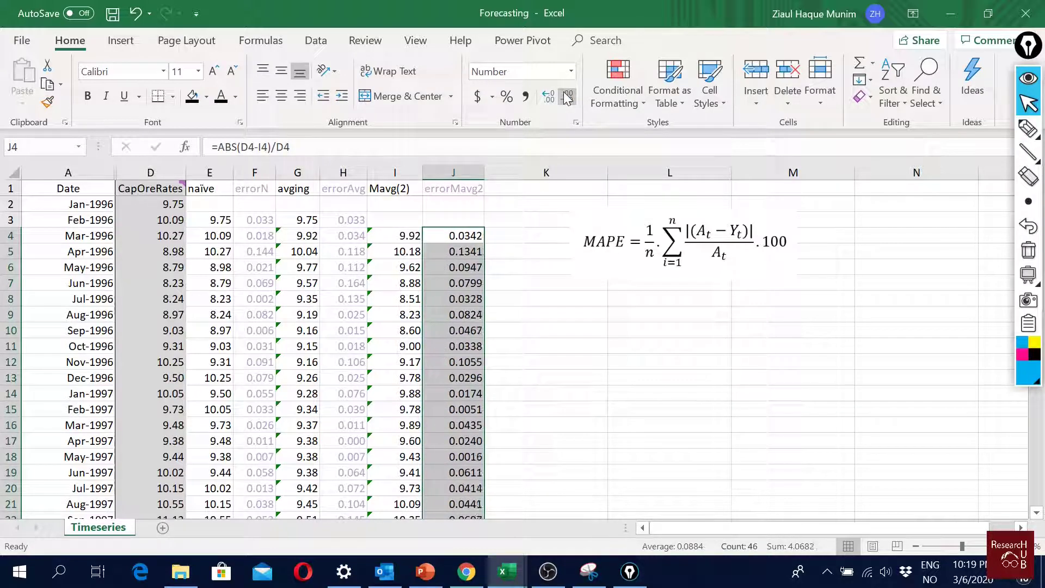
click(568, 97)
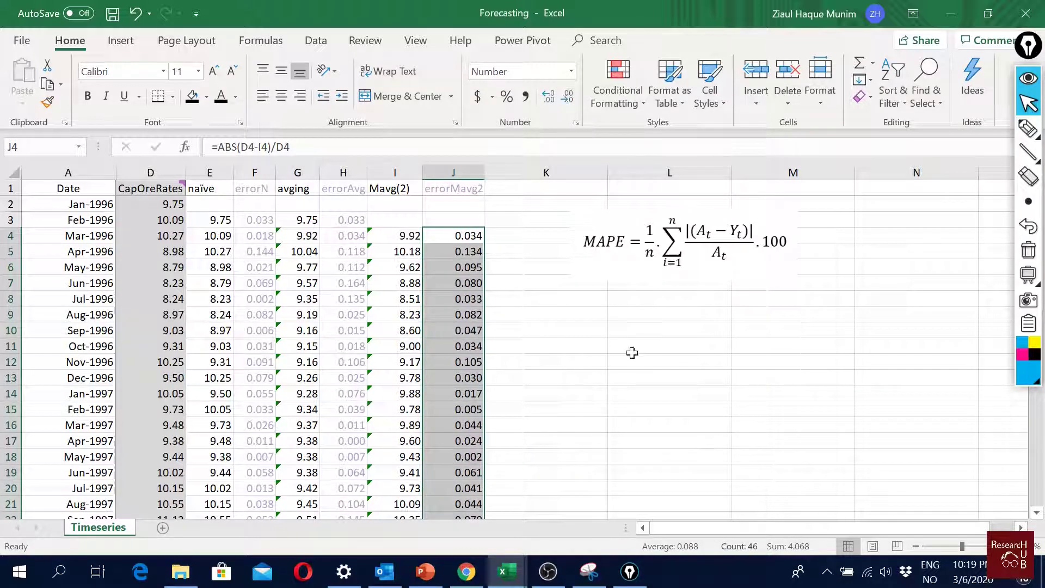
click(524, 342)
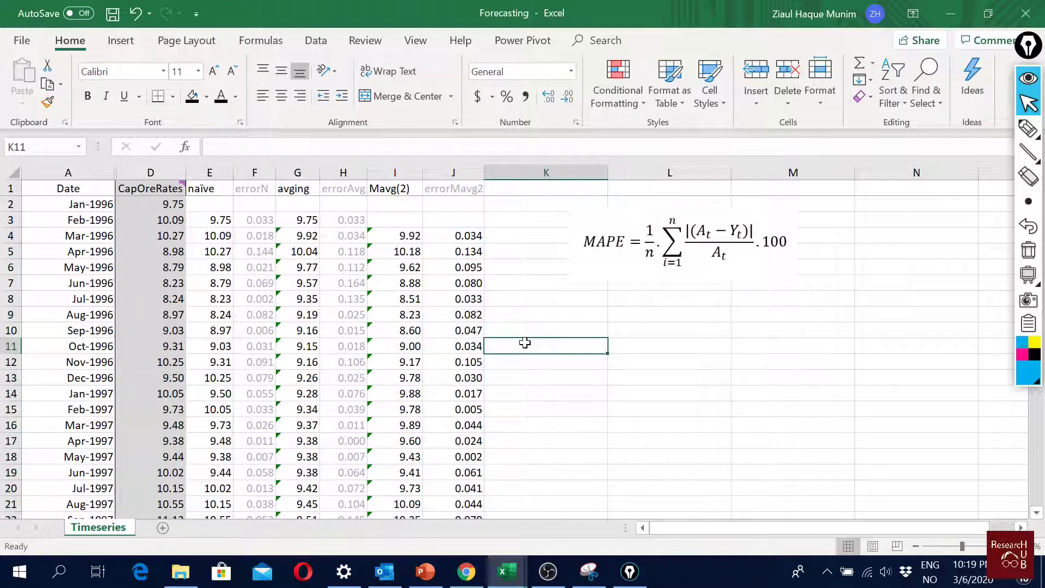
Examine the Mavg(2) values for the Jul-1999 to Dec-1999 forecast rows and the cells averaged in I44.
scroll(525, 342, down, 9)
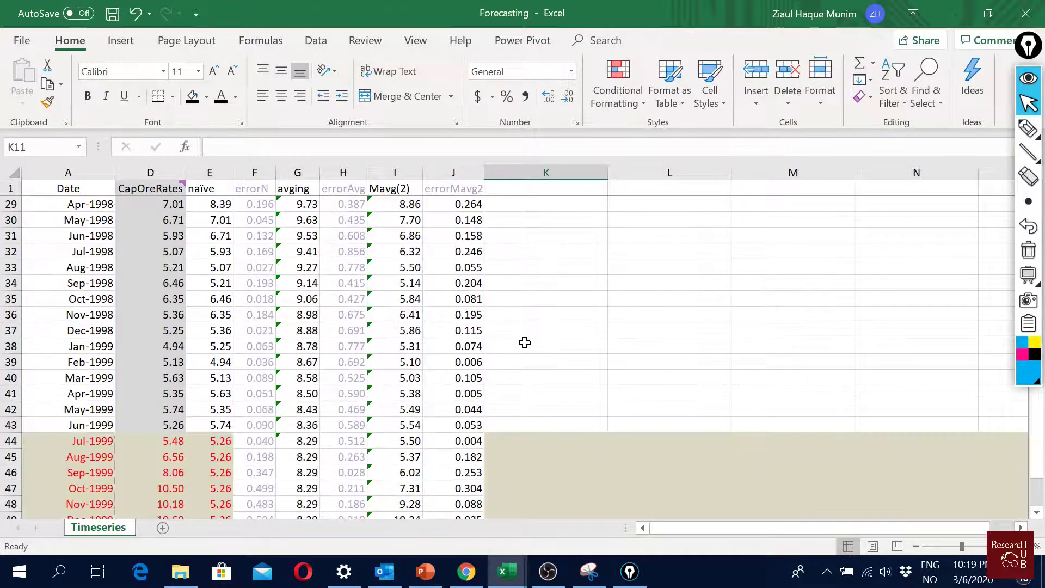
scroll(525, 342, down, 1)
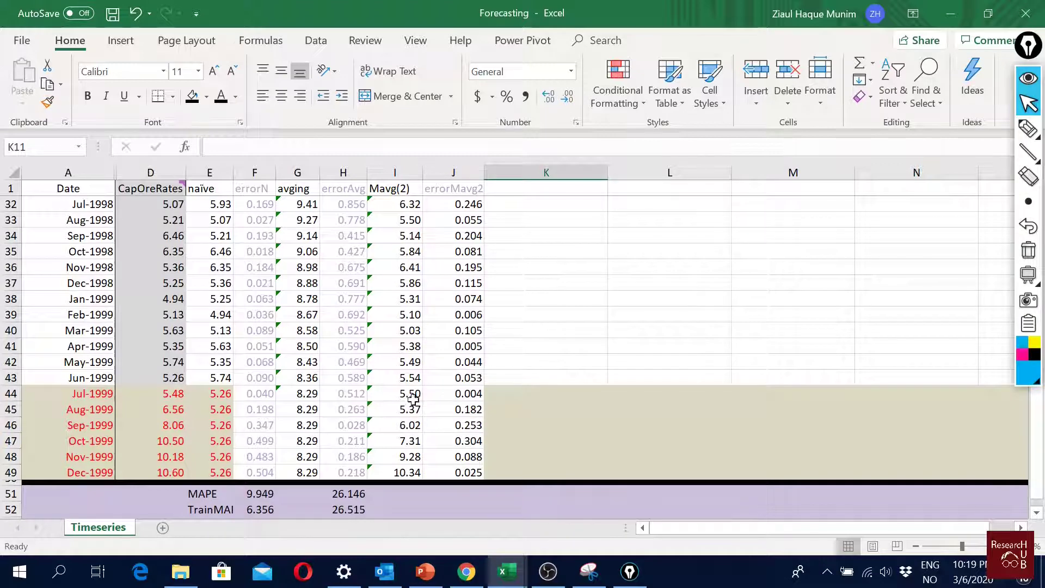
drag(410, 392, 409, 471)
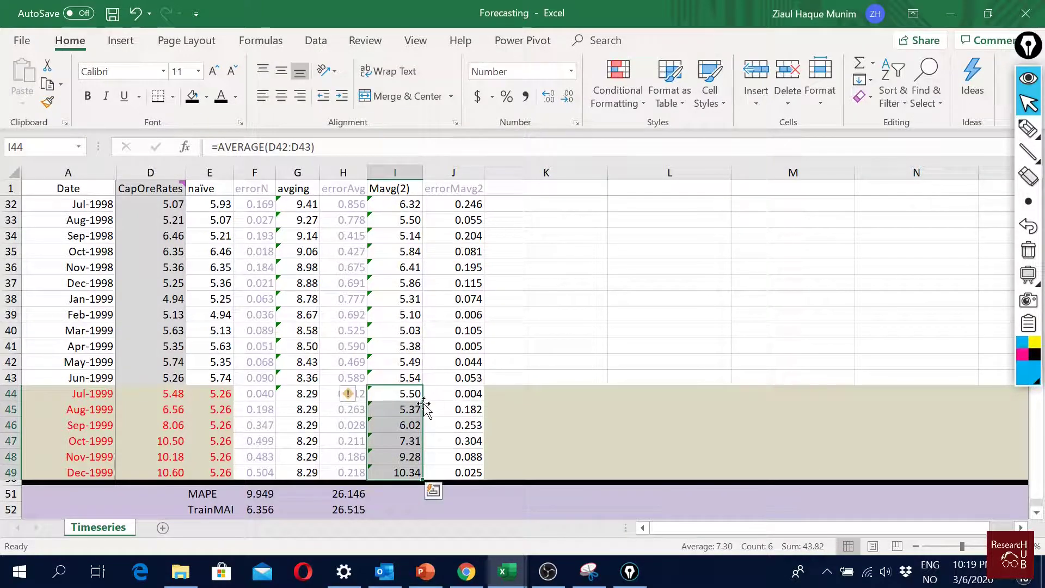
click(411, 378)
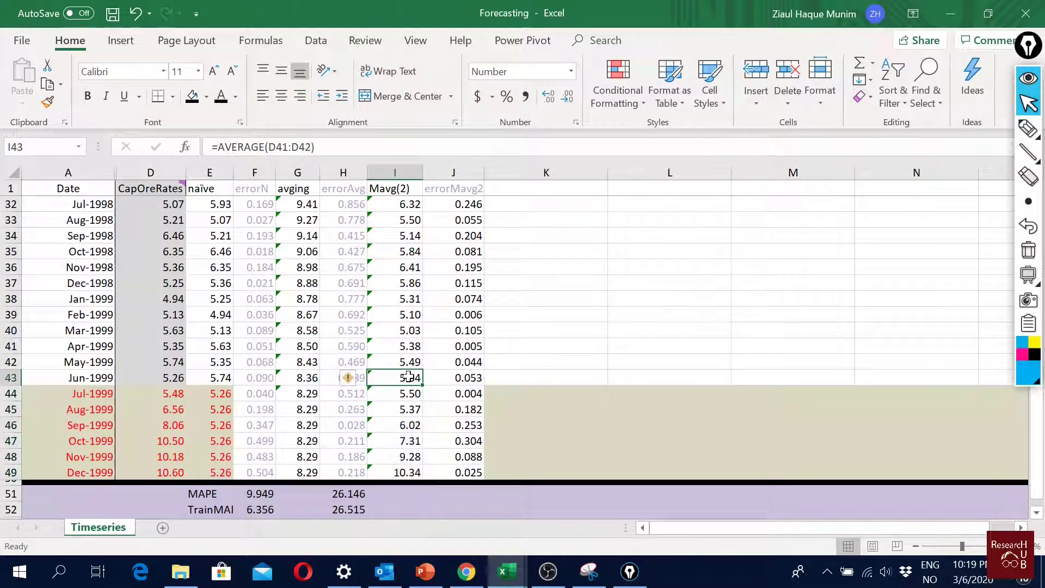
click(222, 378)
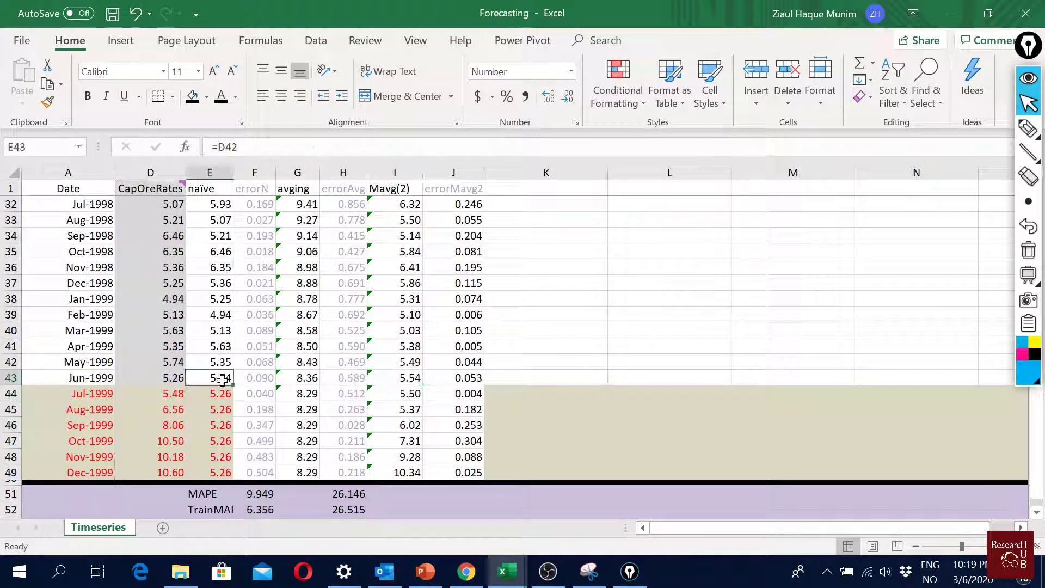
double_click(409, 392)
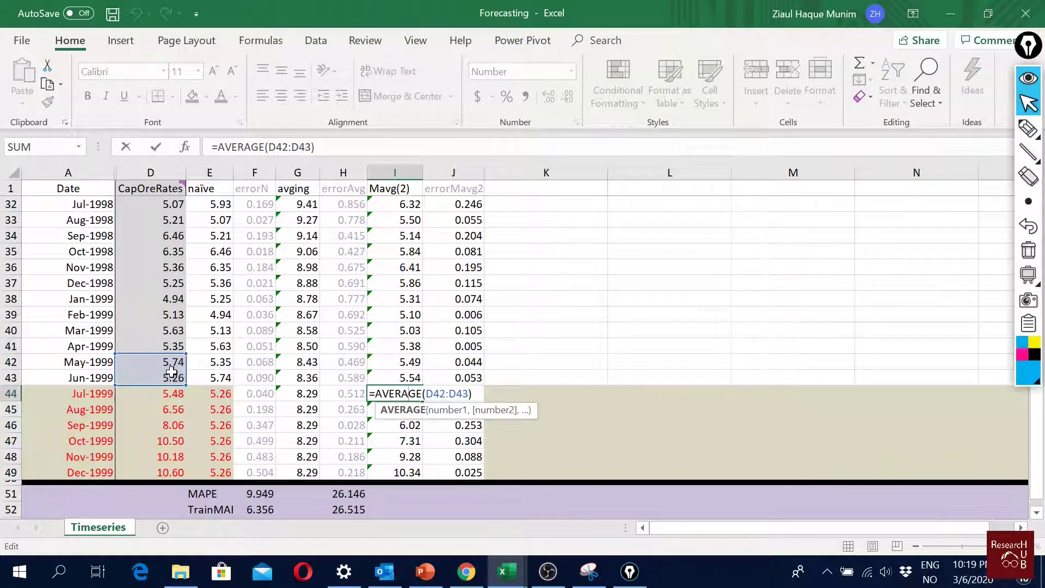
key(Return)
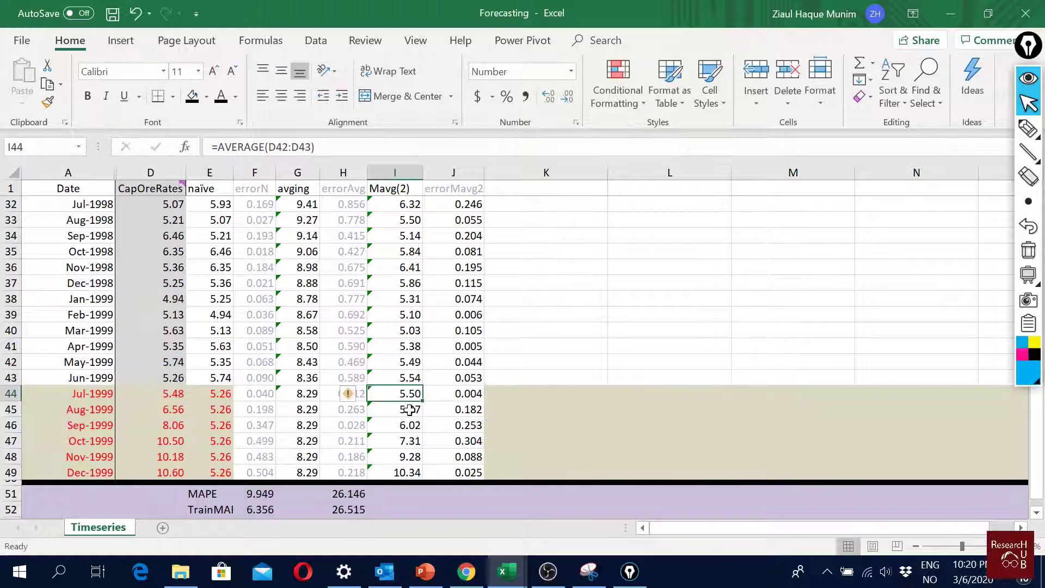
Change the Aug-1999 Mavg(2) formula in I45 to =AVERAGE(D43,I44), averaging the Jun-1999 actual rate and the Jul-1999 forecast.
double_click(405, 409)
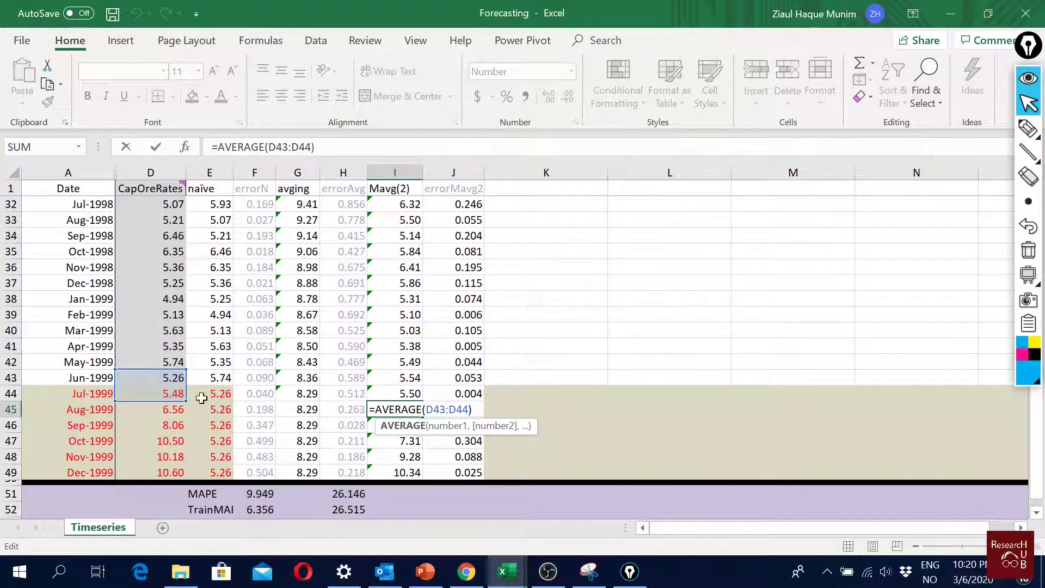
key(Left)
key(BackSpace)
key(BackSpace)
key(BackSpace)
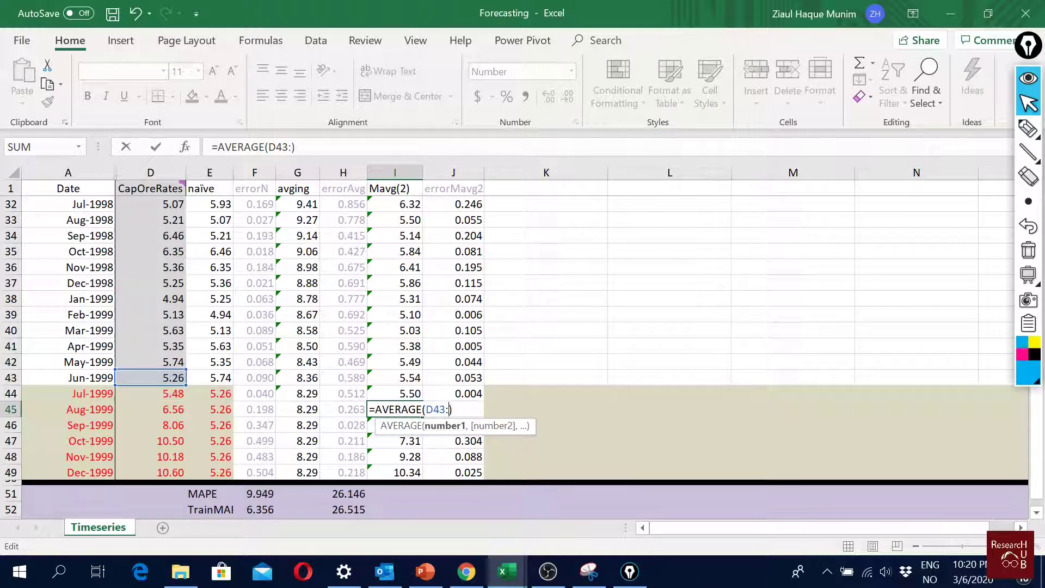
click(389, 391)
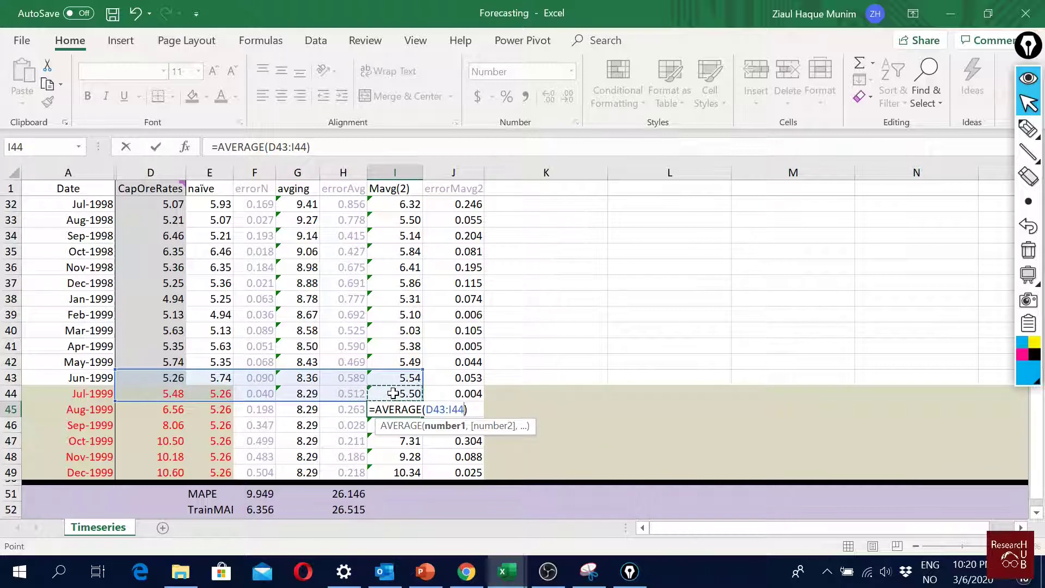
key(BackSpace)
key(BackSpace)
key(BackSpace)
key(BackSpace)
text(,)
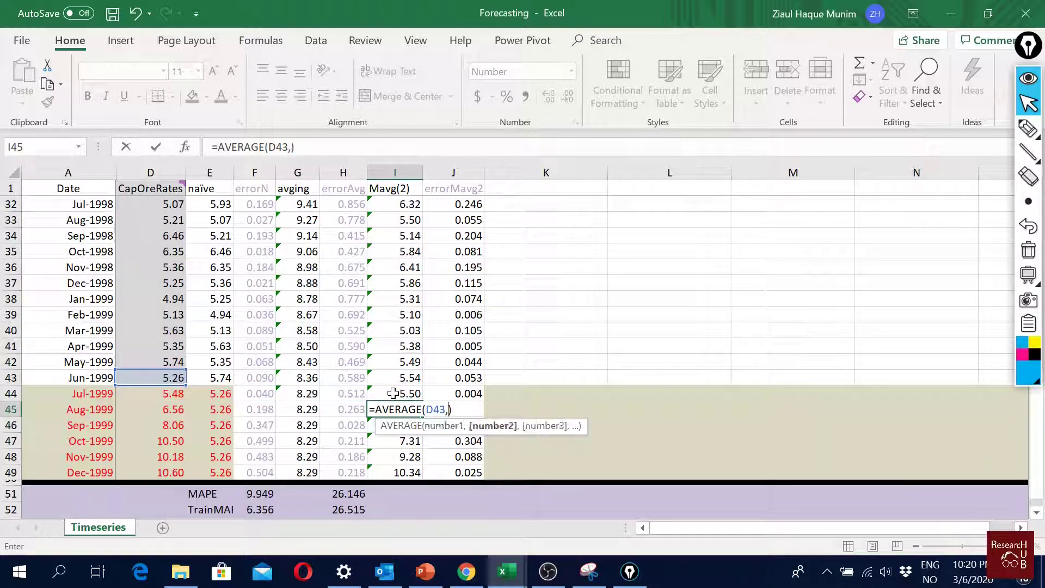
click(393, 394)
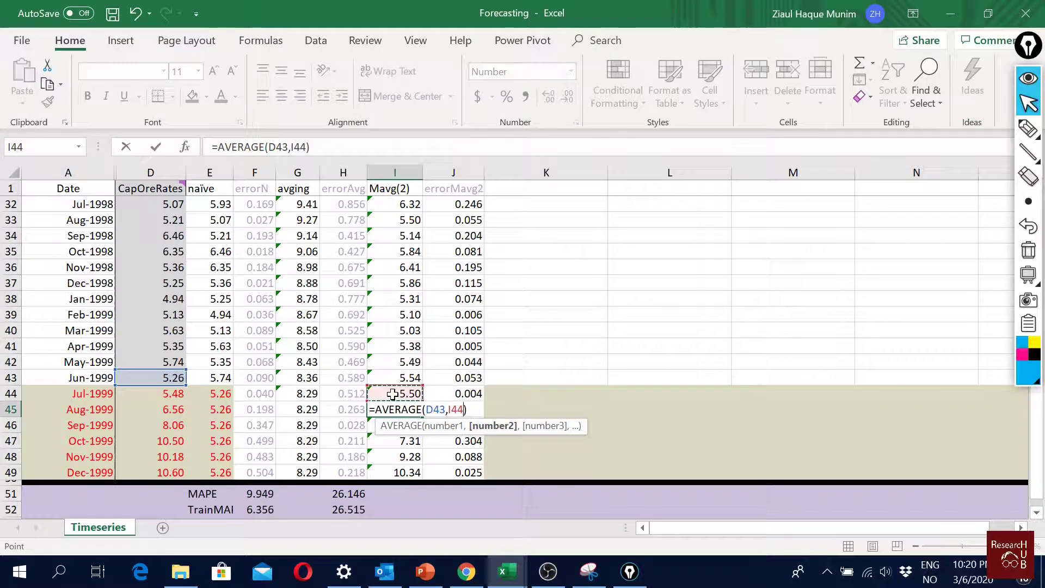
key(Return)
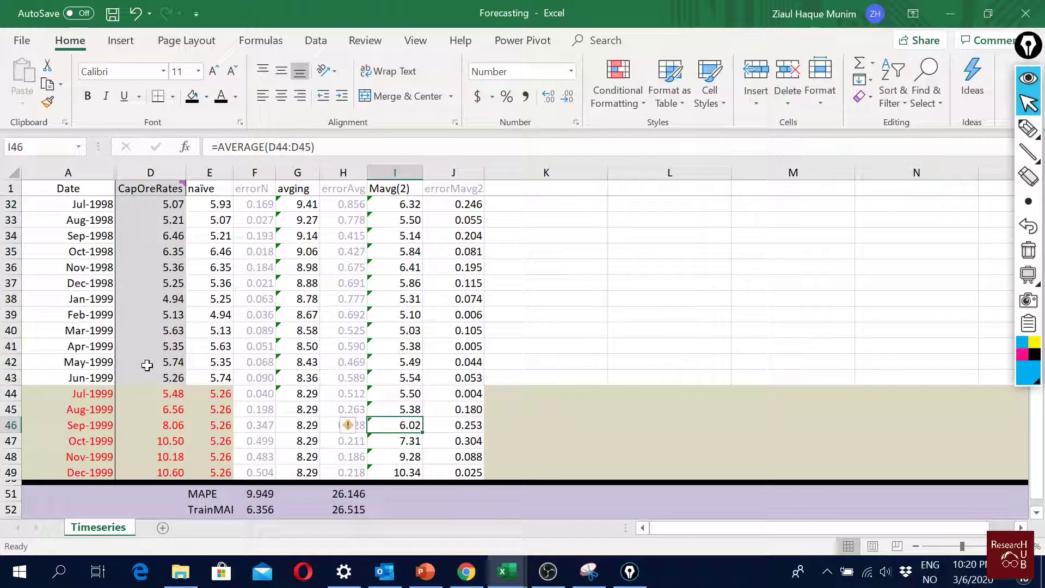
Replace the Sep-1999 Mavg(2) formula in I46 with =AVERAGE(I44:I45), averaging the two preceding forecasts.
text(=q)
key(BackSpace)
text(ave)
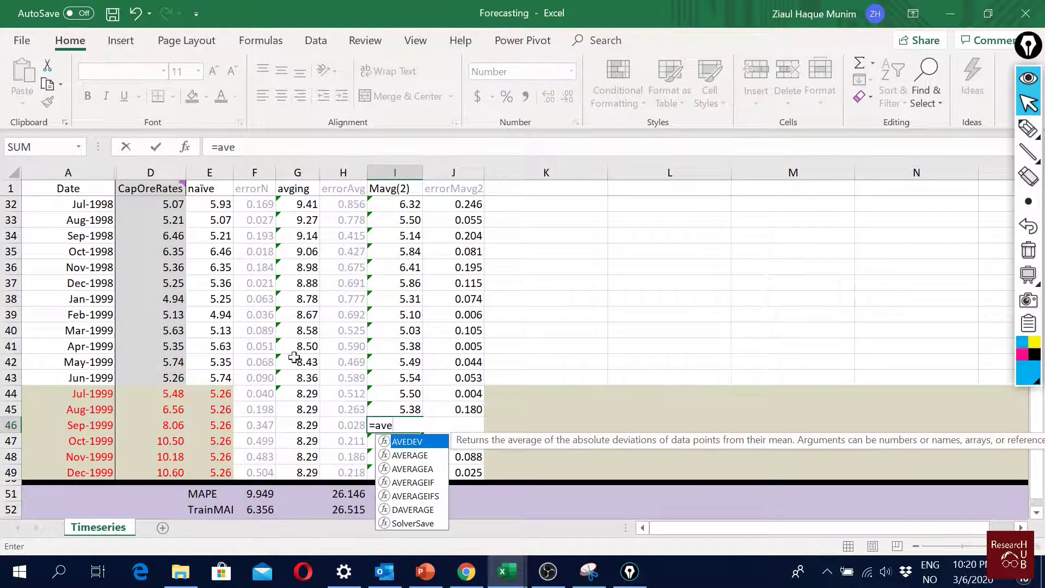
double_click(411, 455)
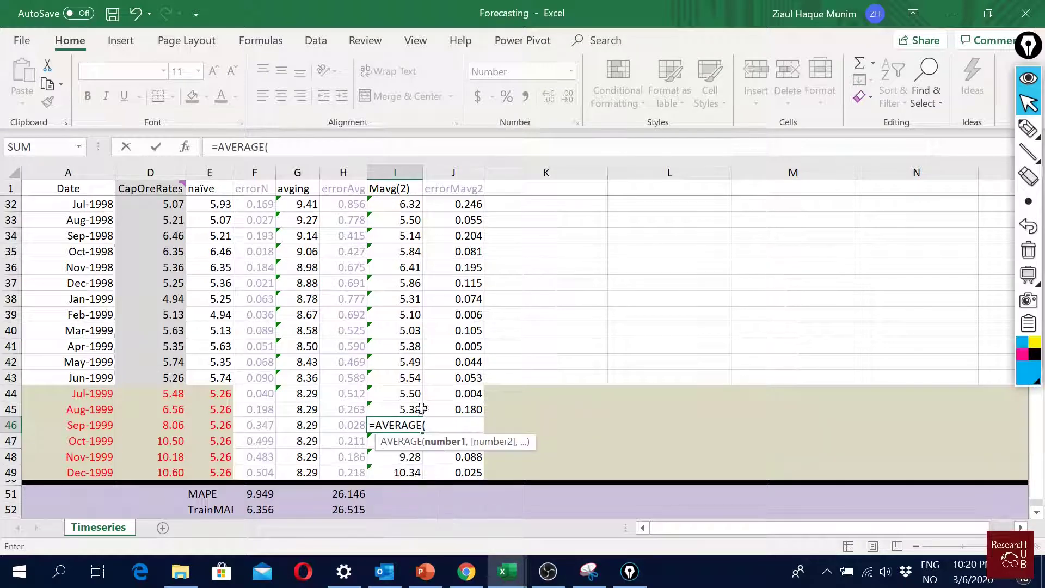
drag(410, 393, 410, 403)
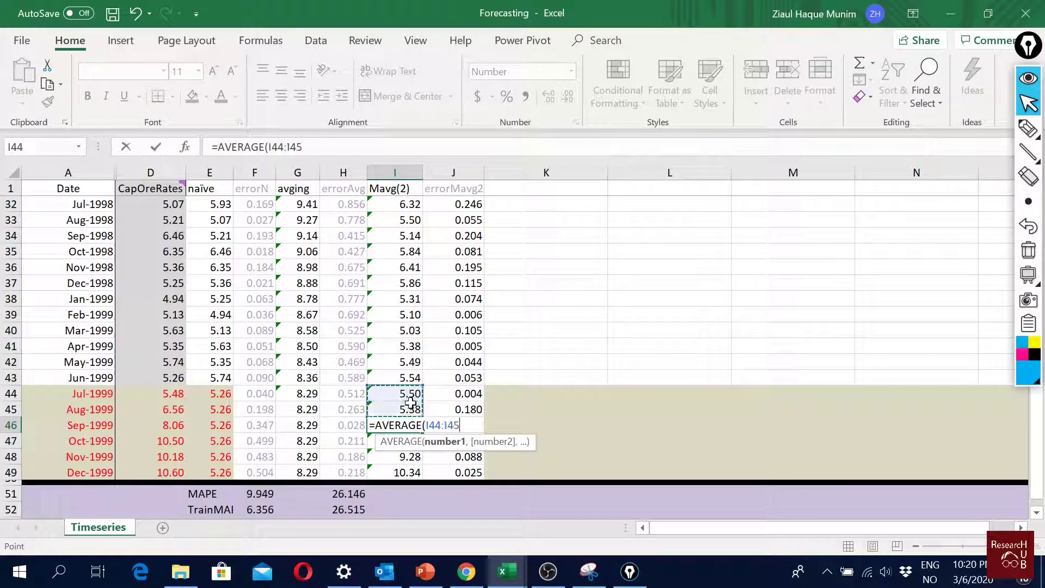
text())
key(Return)
Fill the I46 formula down to the Dec-1999 row and check which cells I49 averages.
click(404, 425)
drag(422, 433, 408, 473)
double_click(402, 473)
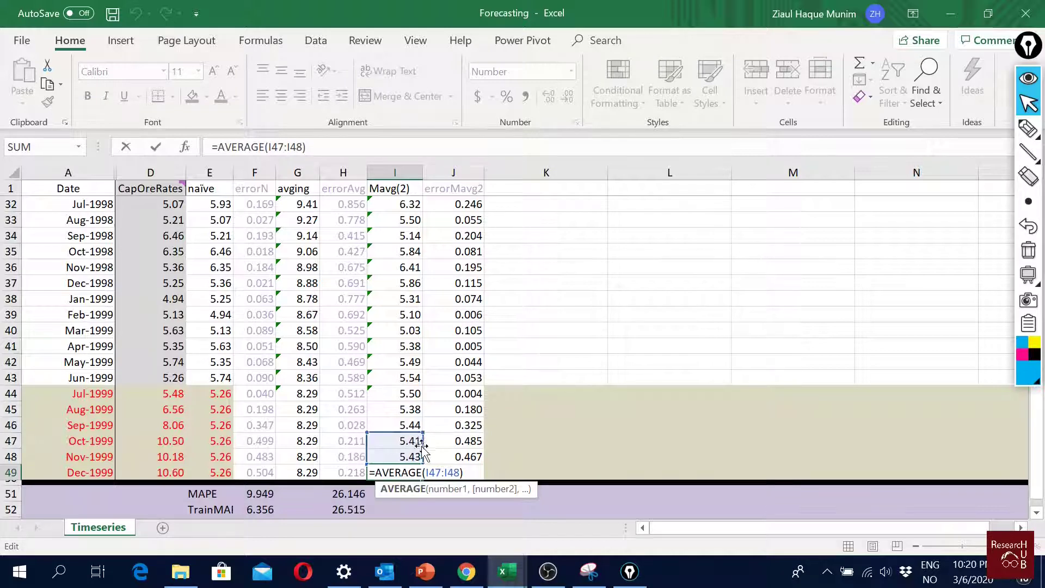
drag(420, 441, 424, 430)
key(Escape)
Compare the Jul-1999 to Dec-1999 test period forecasts in the naïve, avging and Mavg(2) columns and inspect their formulas.
click(409, 392)
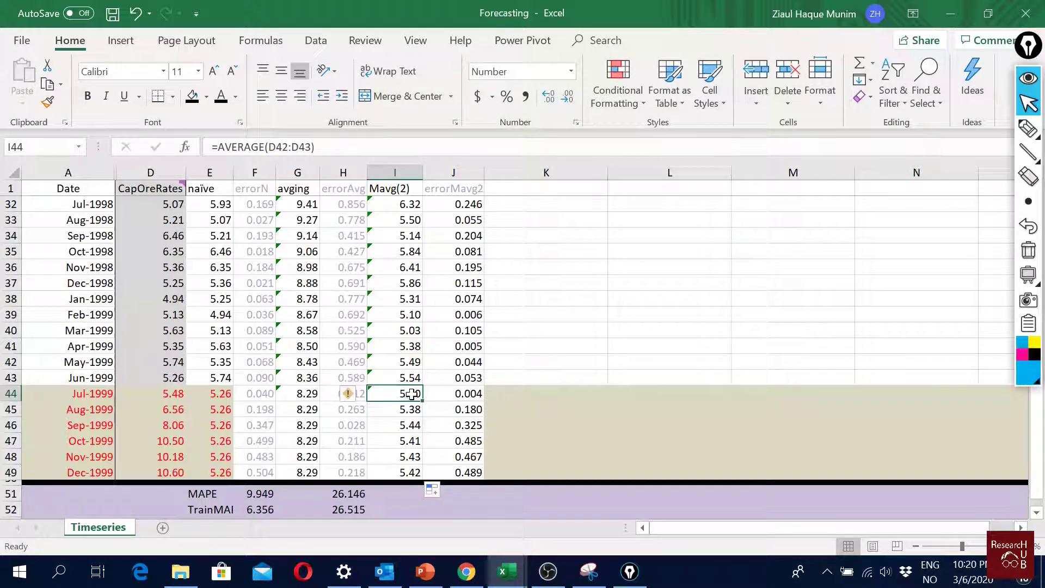
click(409, 413)
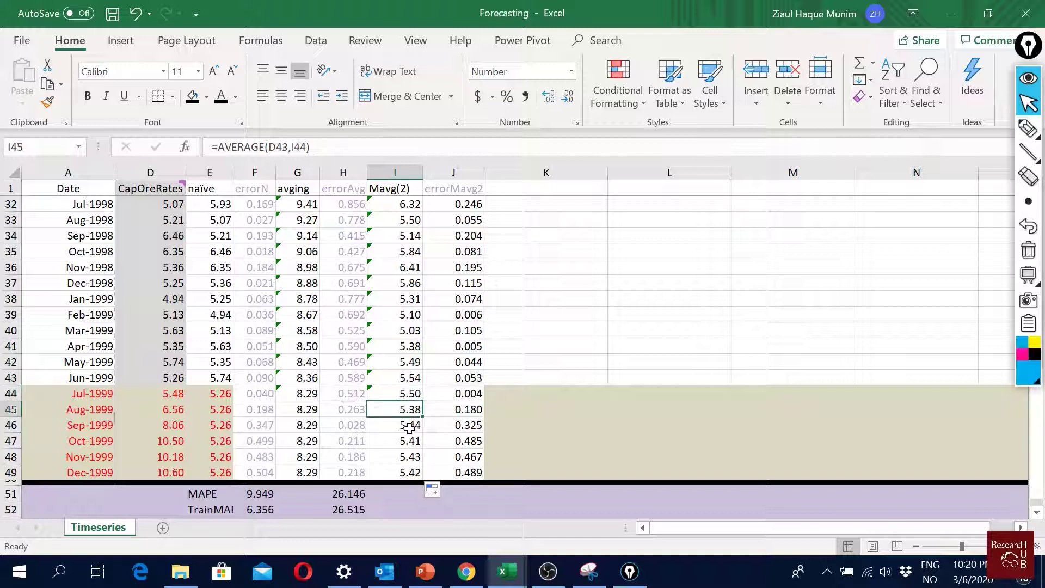
drag(254, 393, 254, 441)
drag(221, 395, 225, 473)
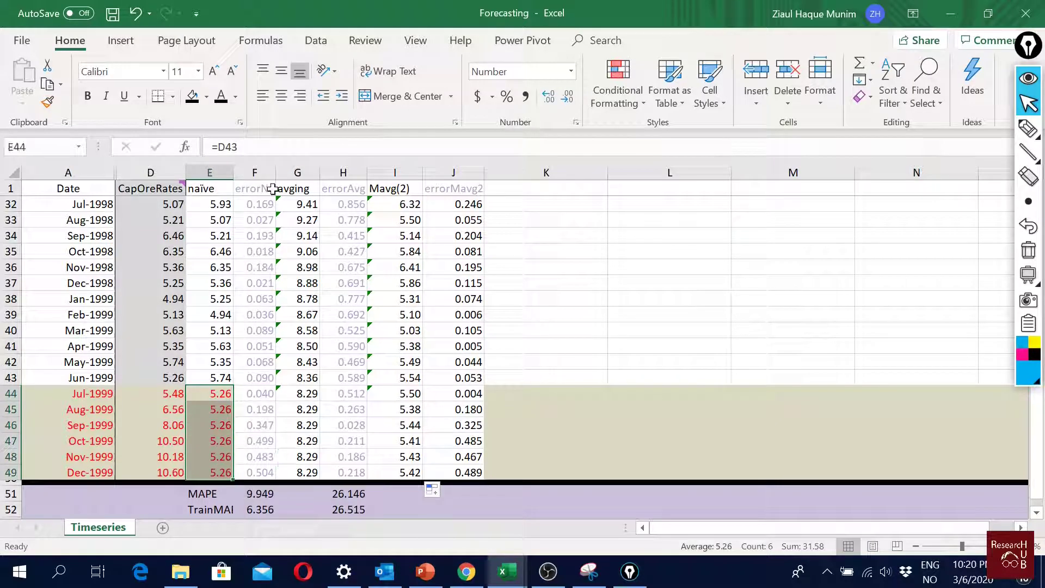
drag(305, 394, 297, 476)
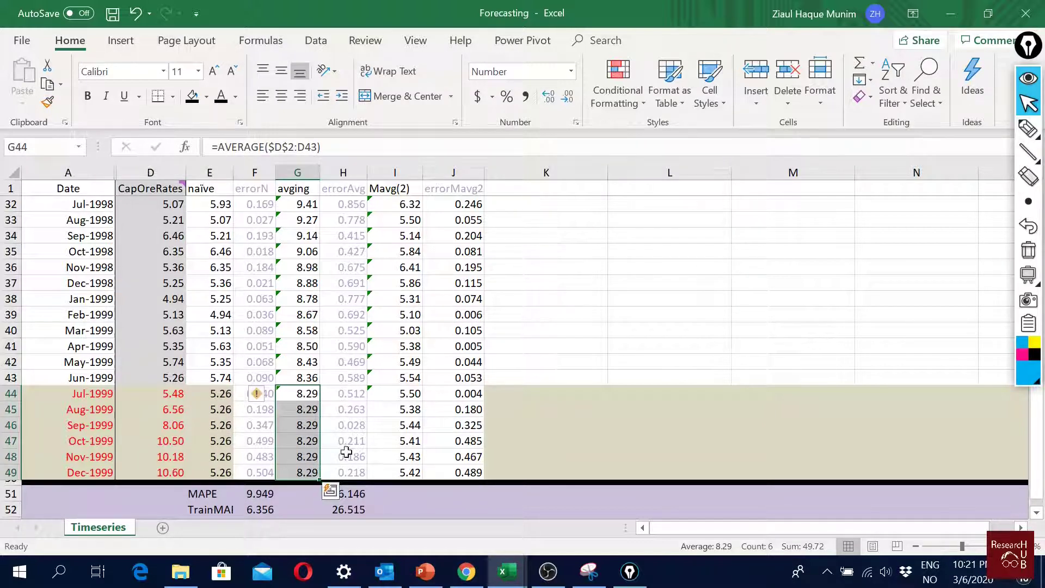
click(413, 381)
drag(408, 394, 426, 477)
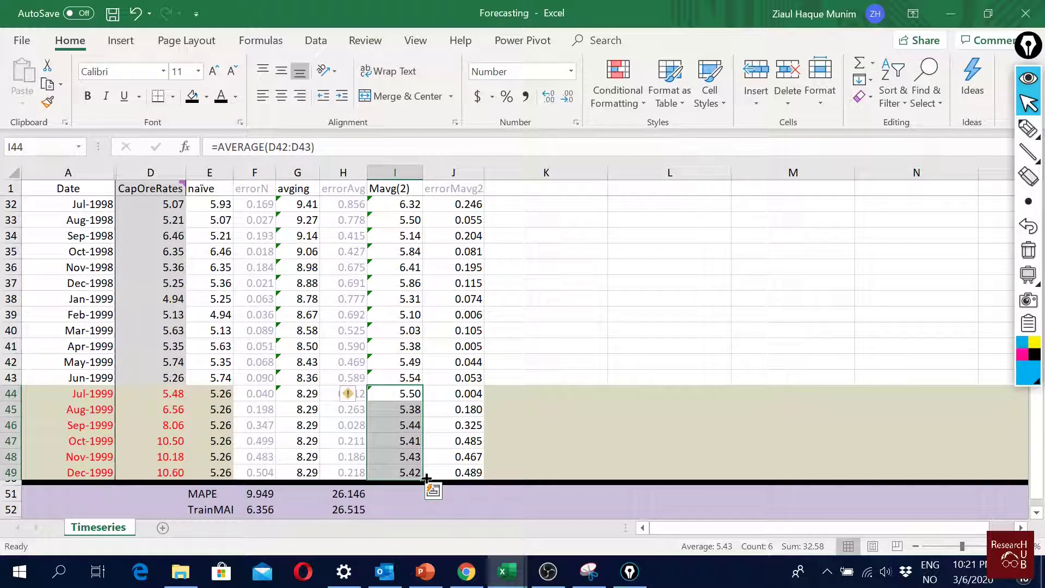
click(413, 413)
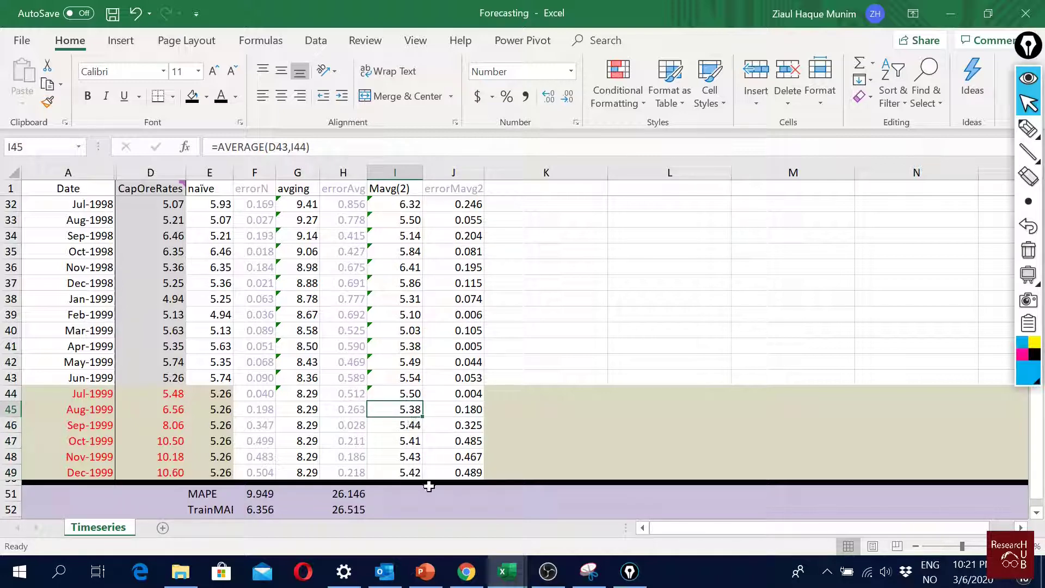
click(418, 472)
scroll(444, 469, down, 1)
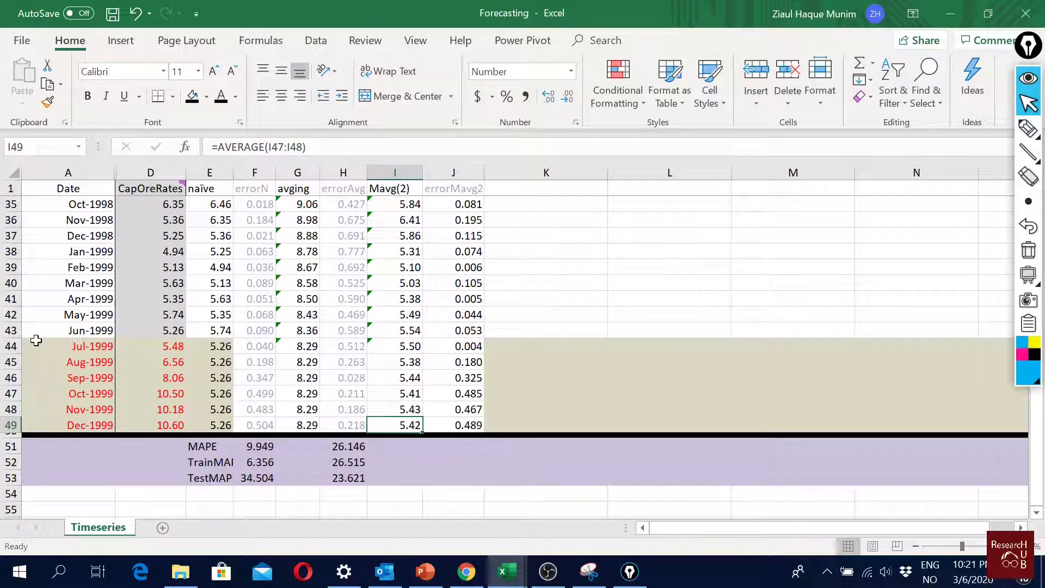
drag(9, 346, 3, 428)
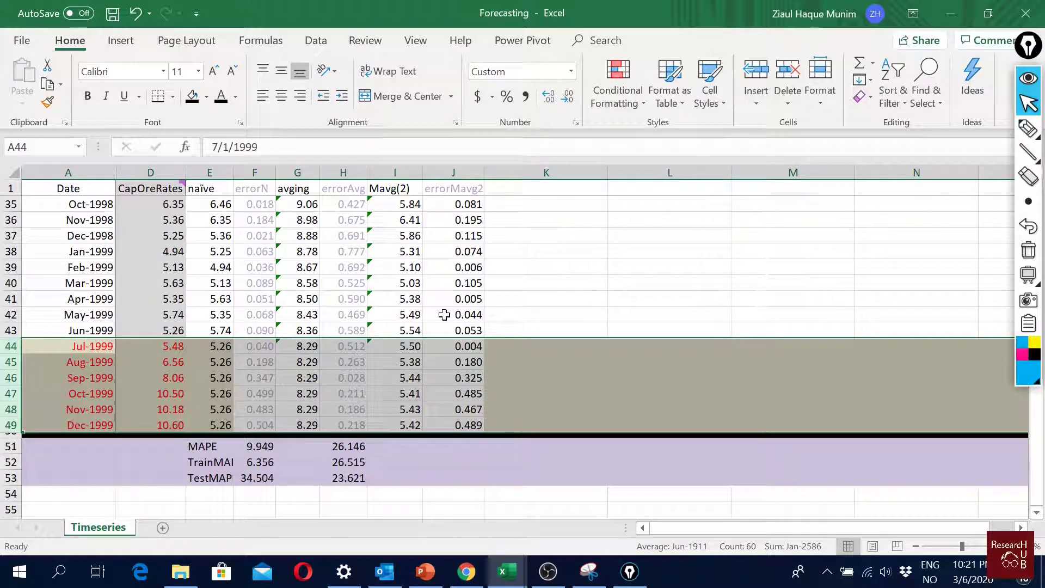
Fill the three MAPE formulas in H51:H53 across to column J and clear the unneeded copies in I51:I53.
click(347, 446)
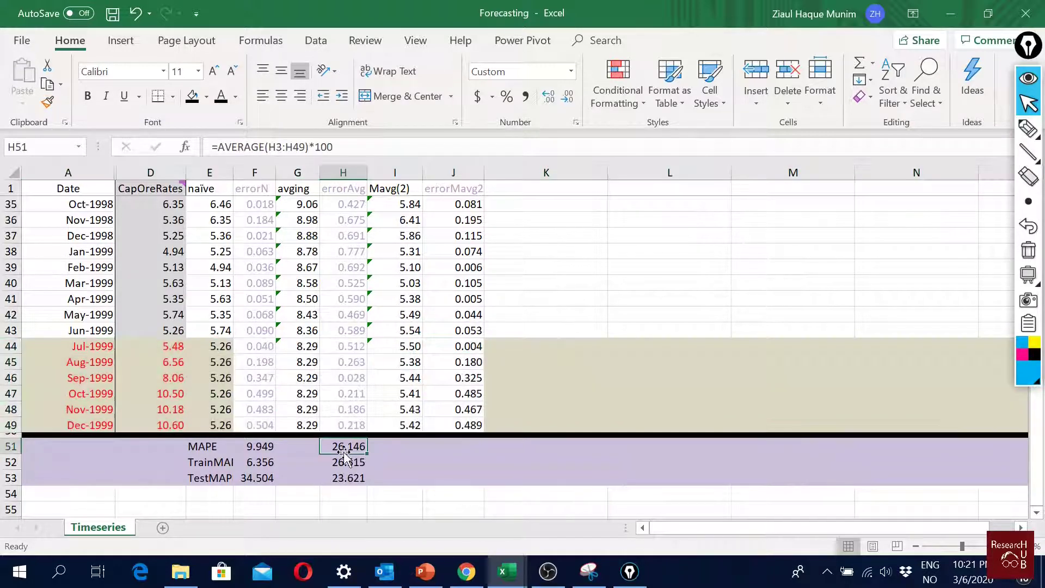
drag(355, 442, 482, 493)
drag(402, 445, 409, 480)
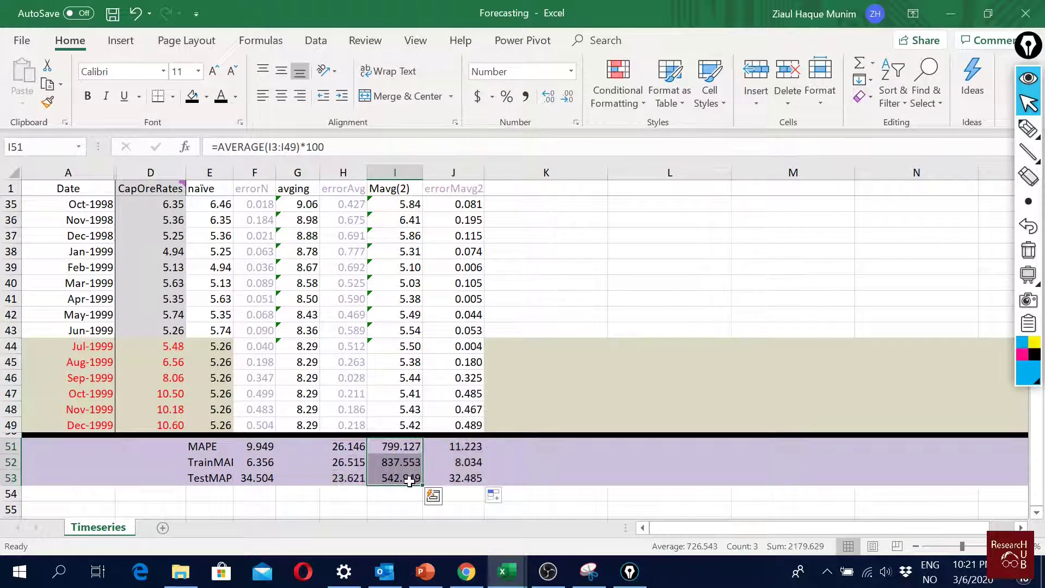
key(Delete)
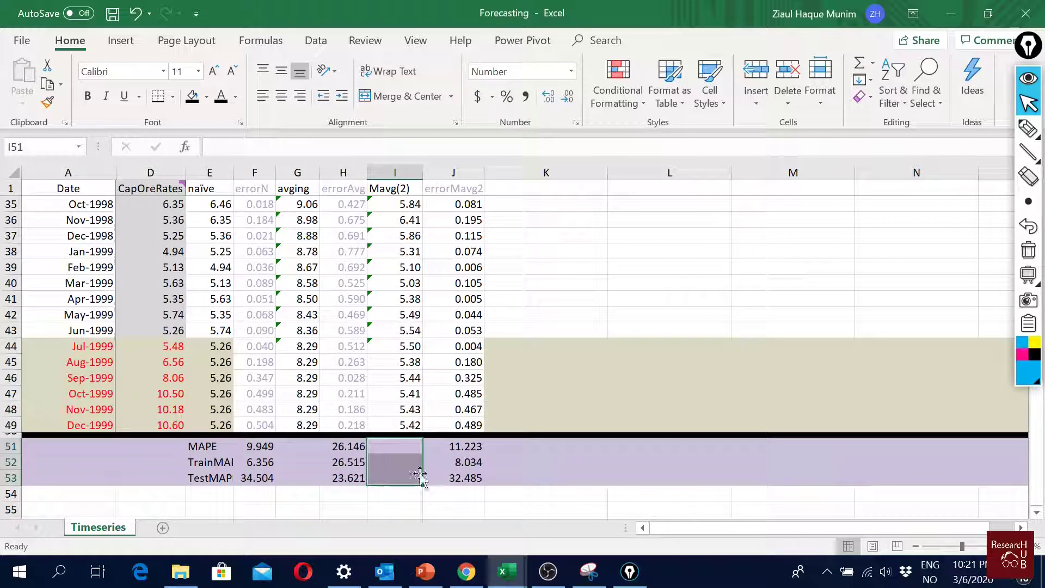
Change the errorMavg2 MAPE formula in J51 to average J4:J49.
click(469, 445)
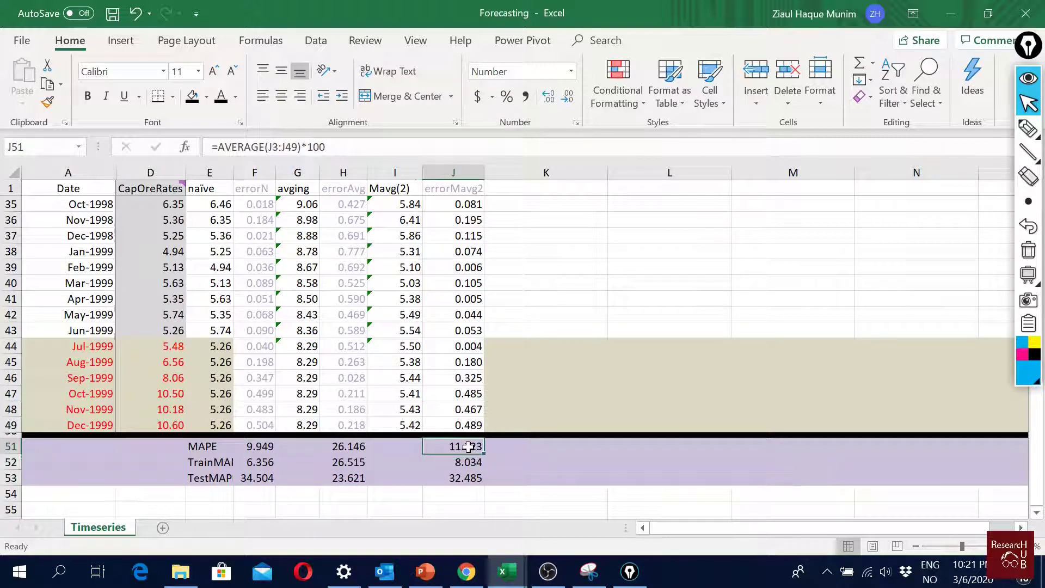
double_click(469, 446)
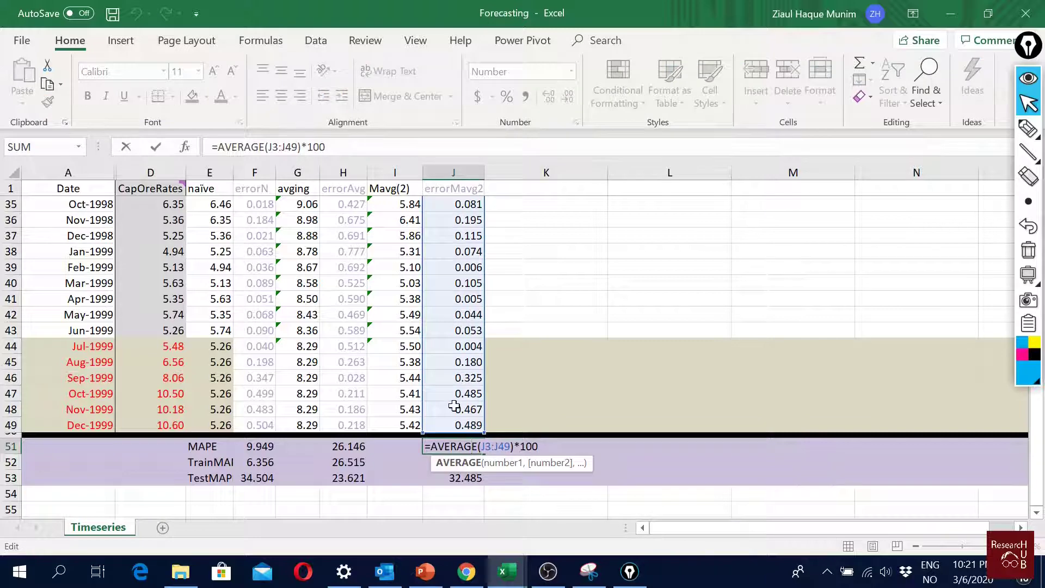
scroll(454, 405, up, 11)
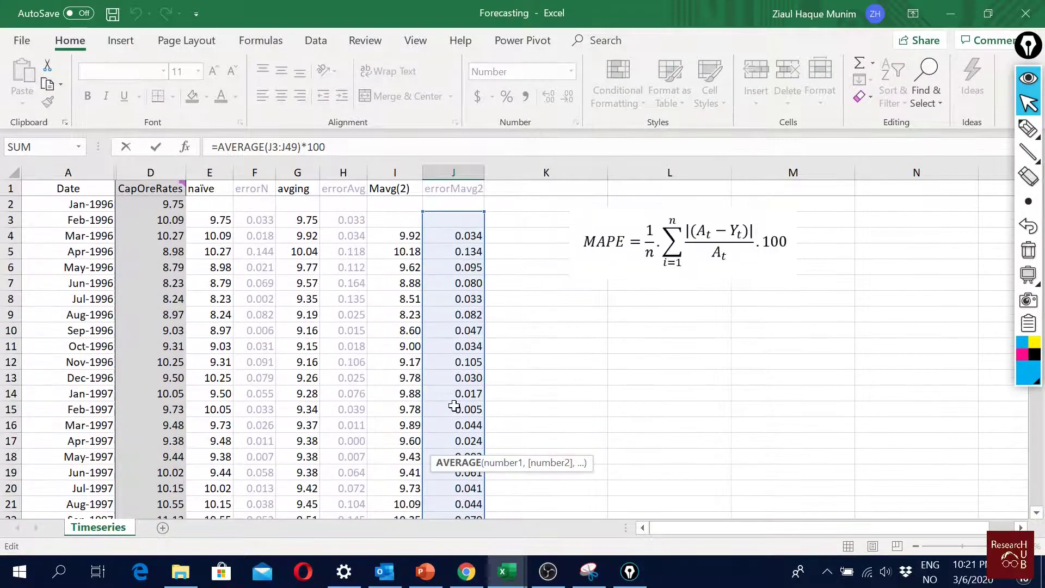
drag(483, 211, 484, 227)
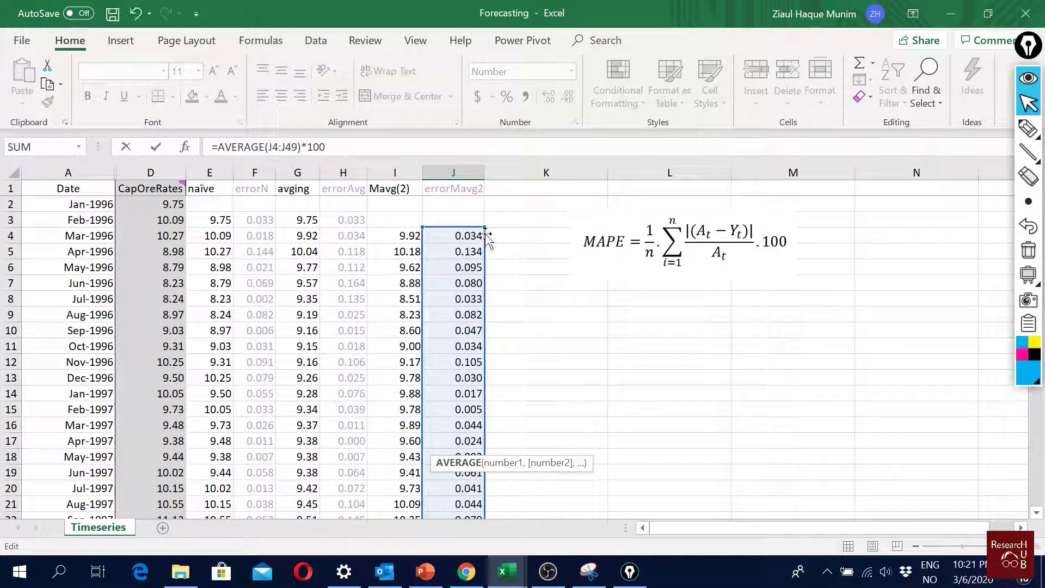
scroll(505, 350, down, 4)
key(Return)
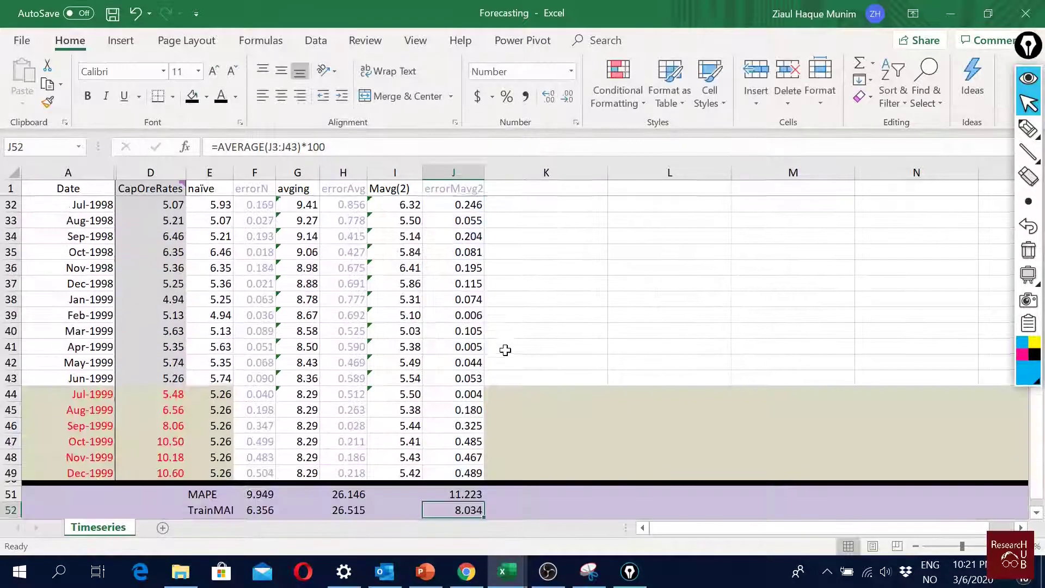
Change the errorMavg2 TrainMAPE formula in J52 to average J4:J43.
scroll(505, 349, down, 2)
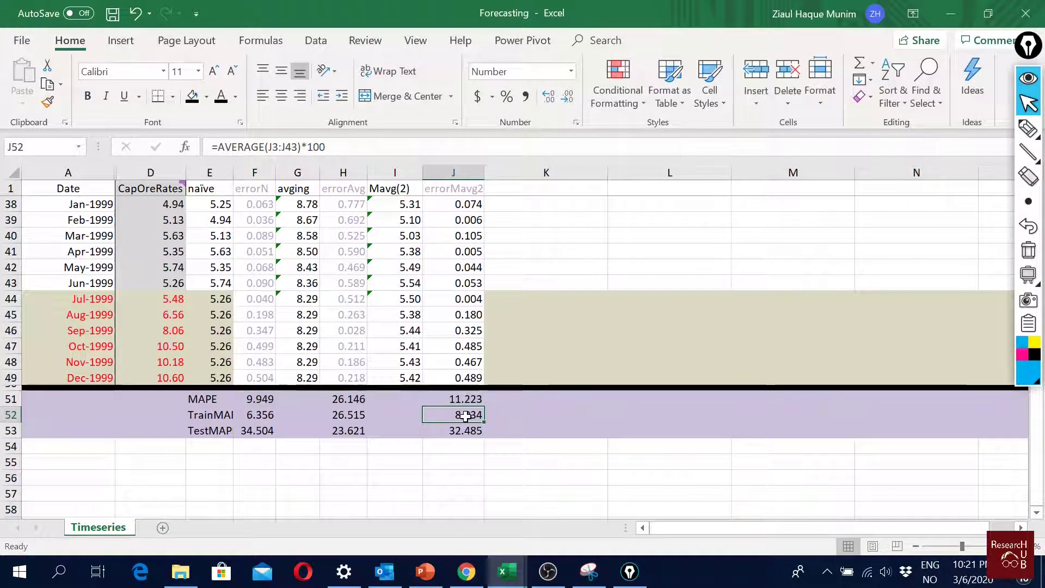
double_click(464, 415)
scroll(468, 272, up, 12)
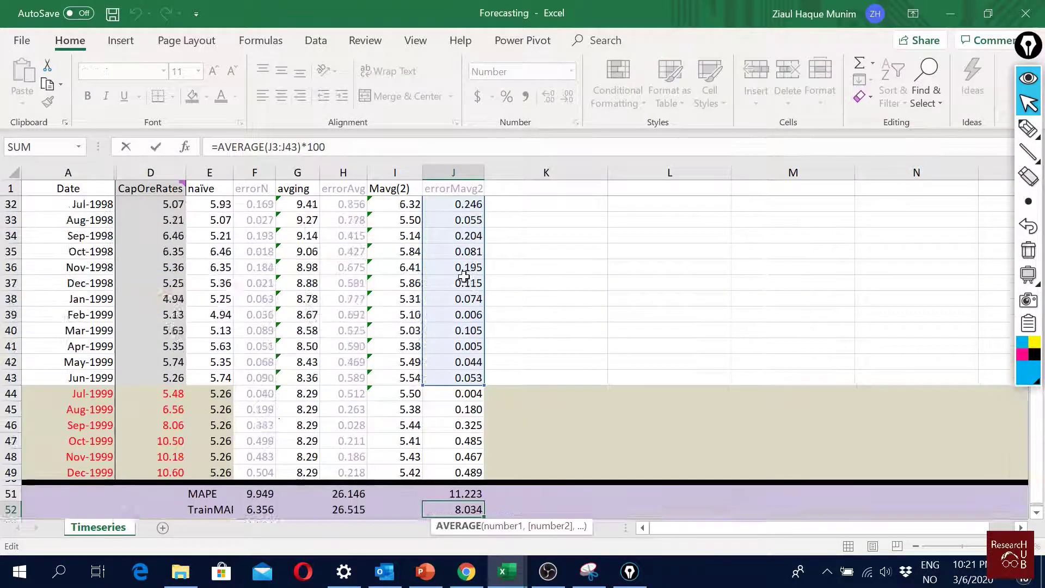
drag(482, 215, 482, 229)
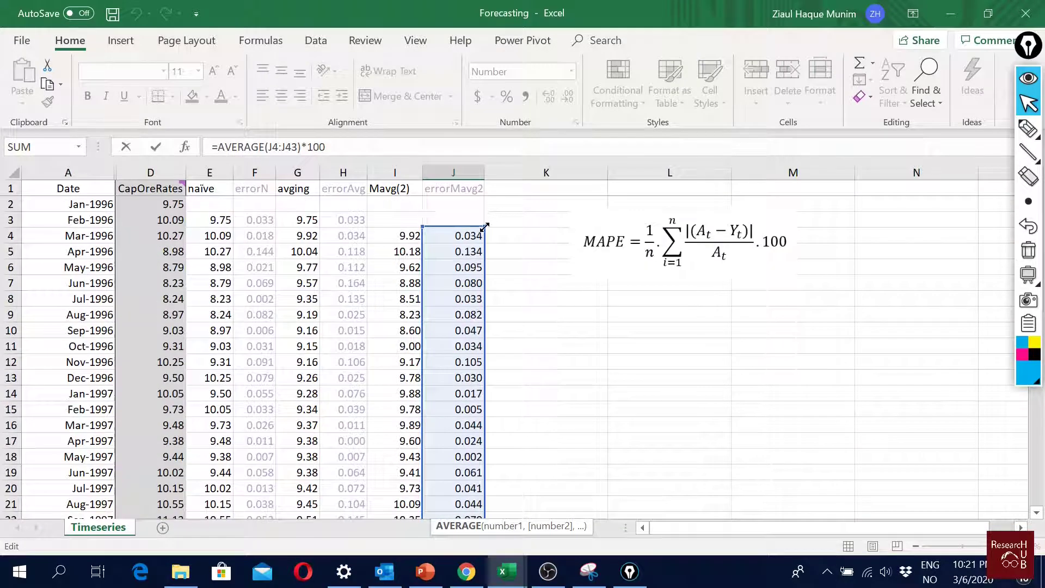
key(Return)
Check the range averaged by the errorMavg2 TestMAPE formula in J53 and review the overall MAPE in J51.
scroll(501, 251, down, 3)
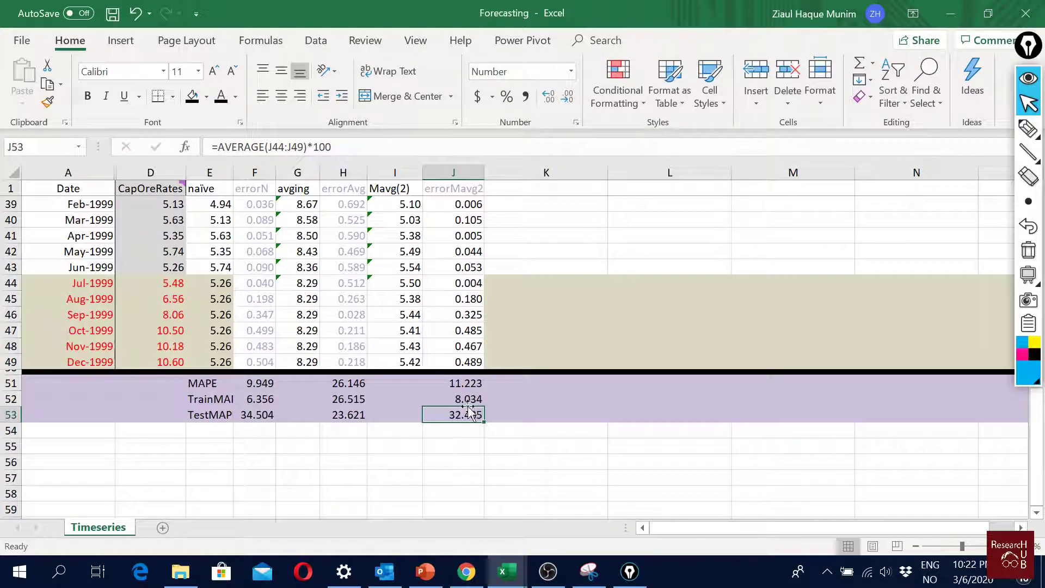
double_click(464, 414)
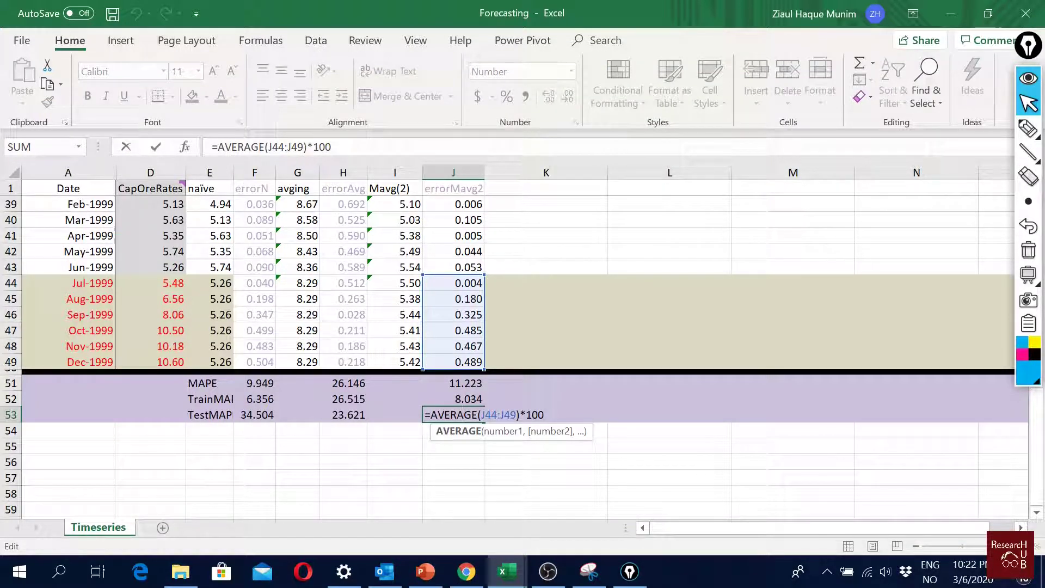
key(Escape)
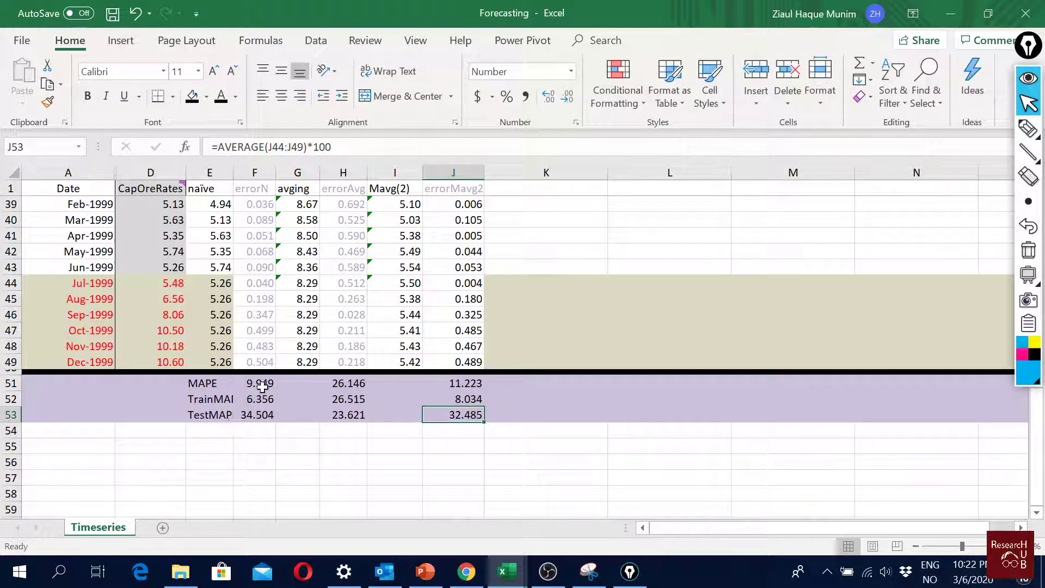
click(471, 383)
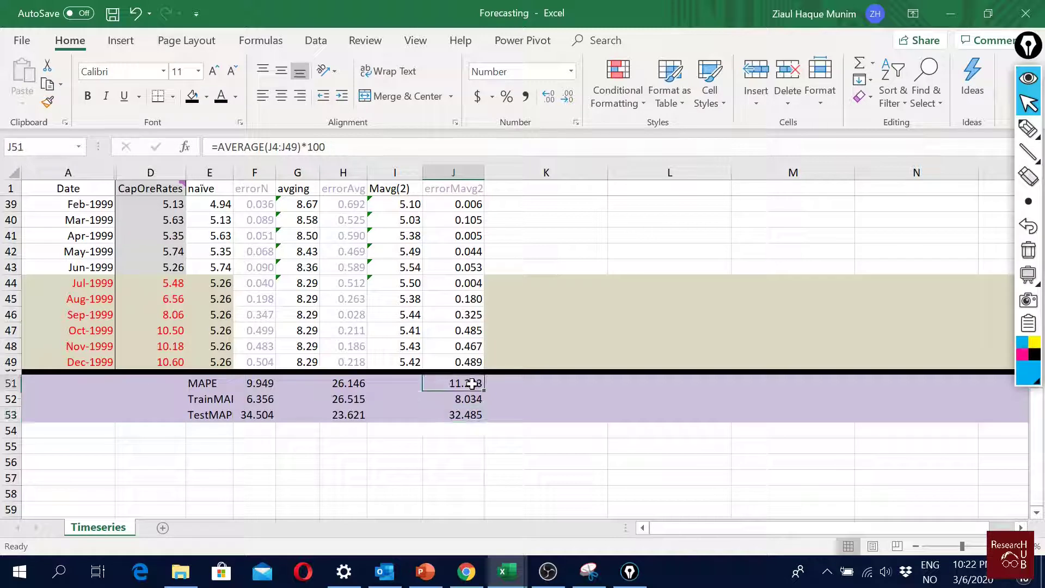
Widen column E to fit the TrainMAPE and TestMAPE labels, and select the naïve method's TrainMAPE in F52.
click(260, 383)
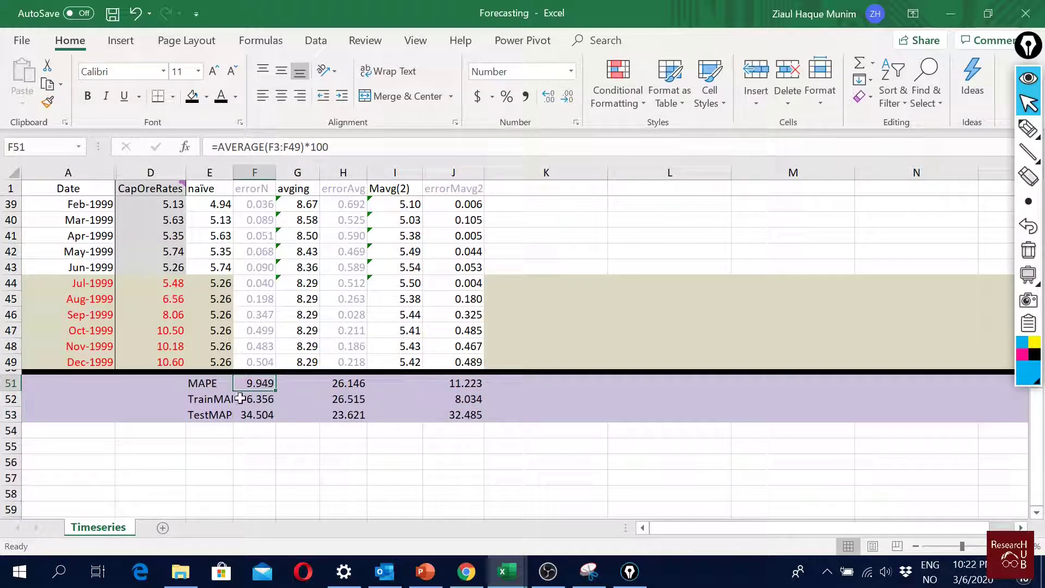
drag(233, 172, 243, 173)
click(268, 404)
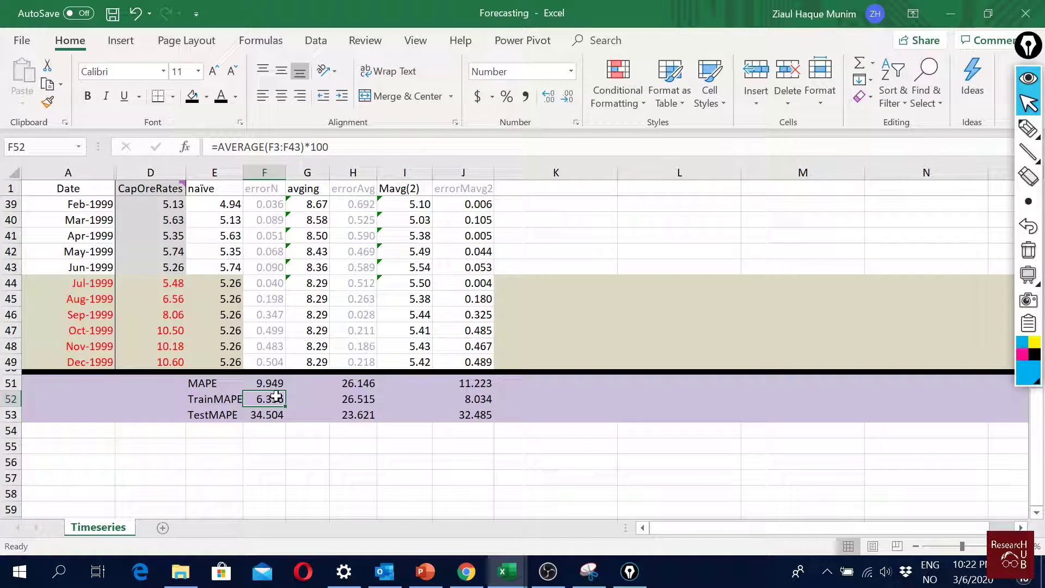
Compare the TestMAPE of the naïve method in F53 with that of the averaging method in H53.
click(272, 416)
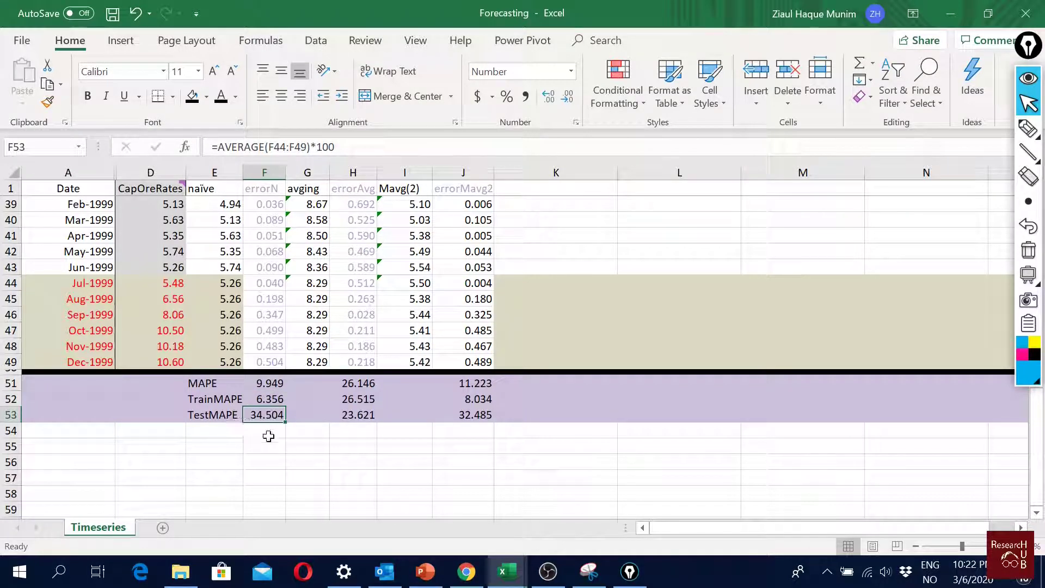
click(354, 416)
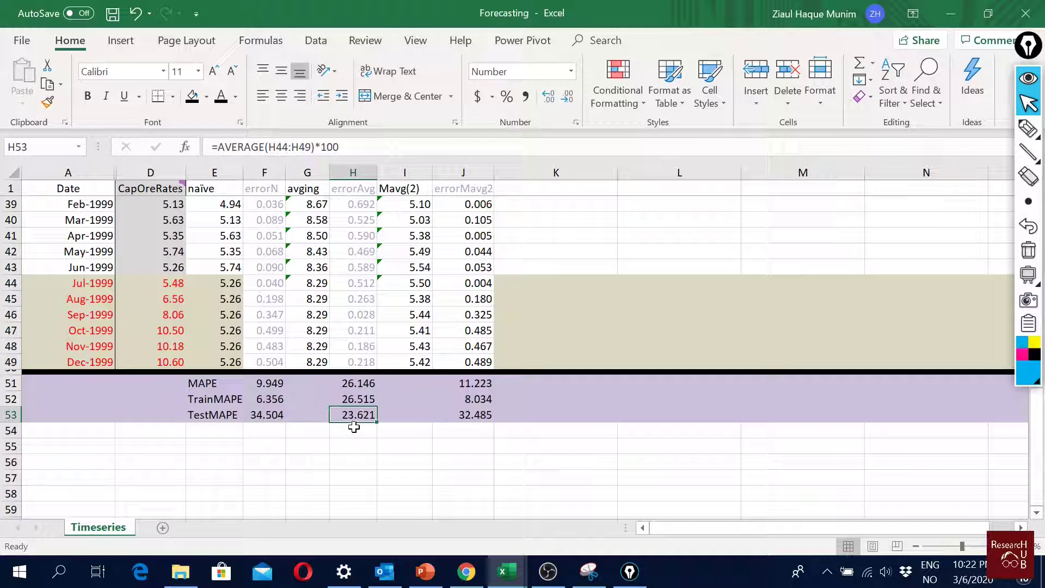
Move the MAPE, TrainMAPE and TestMAPE labels from column E to D51:D53 and narrow column E.
drag(203, 384, 161, 385)
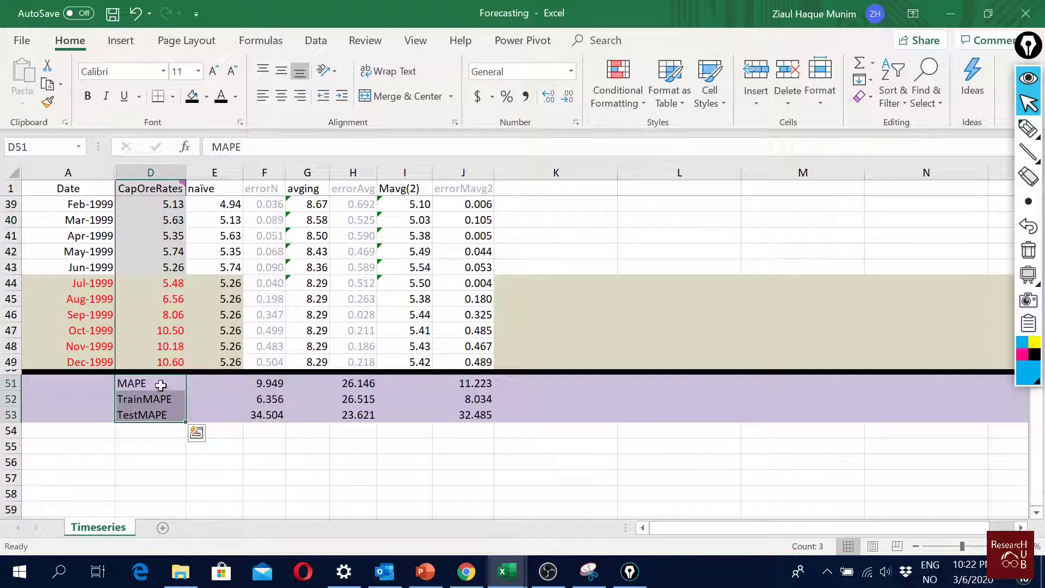
click(218, 382)
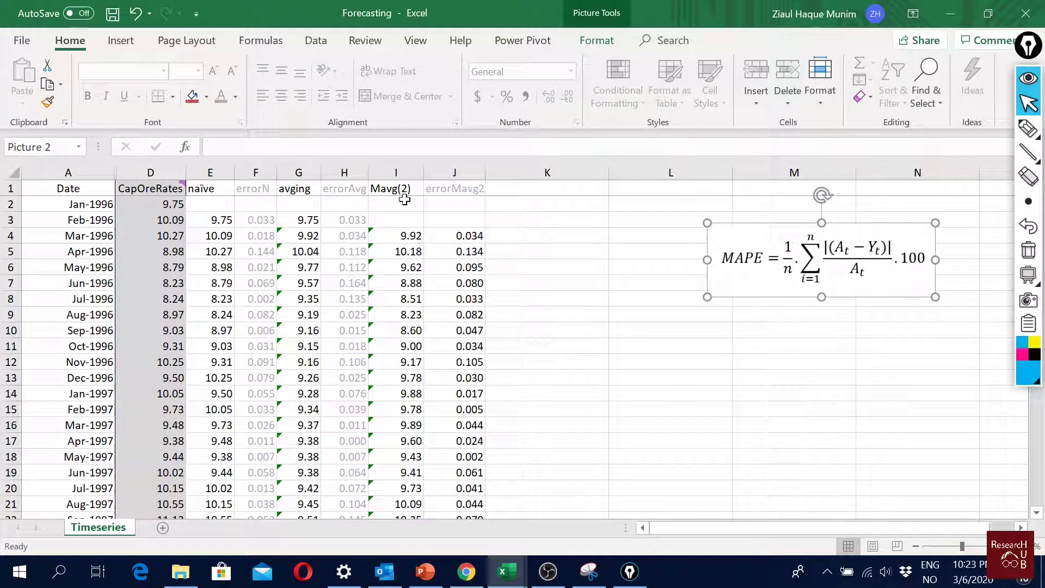
Check which two CapOreRates values the Mavg(2) formula in I5 averages, leaving the formula as it is.
click(404, 252)
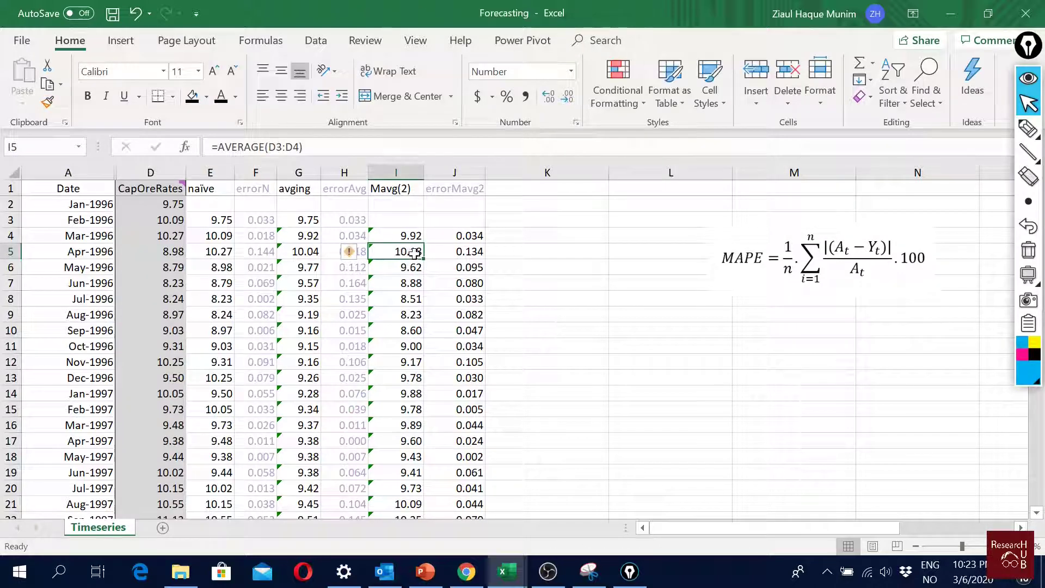
double_click(415, 252)
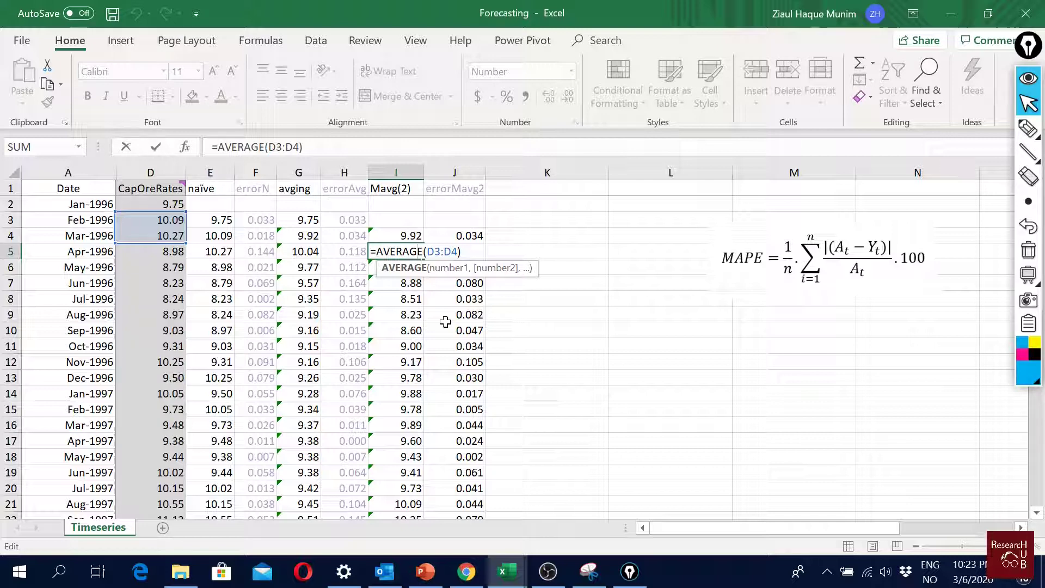
key(ctrl+Return)
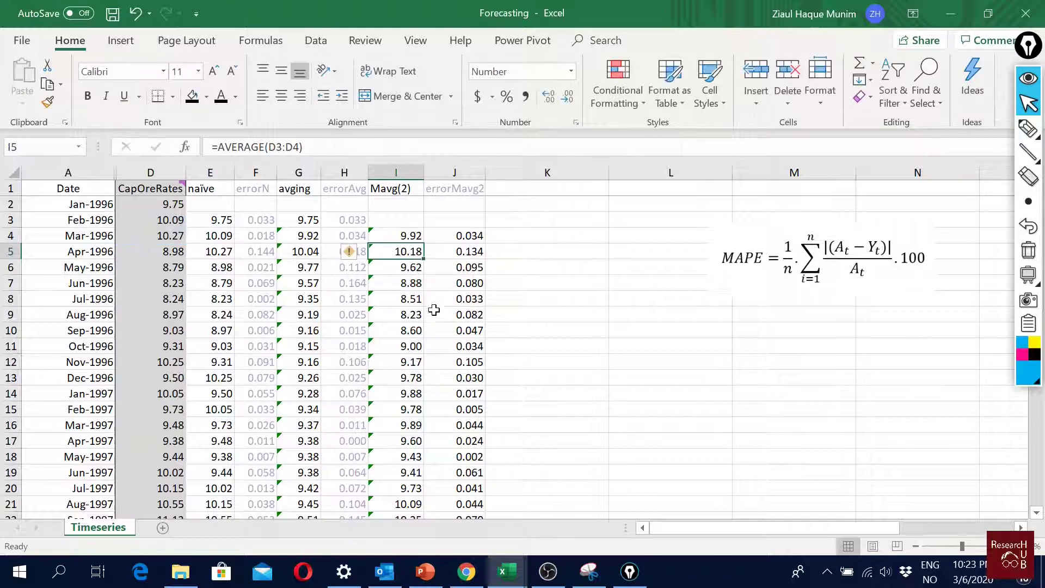
Examine the averaging method's formulas in G5 and G7 to see how the averaged CapOreRates range grows.
click(299, 172)
click(304, 236)
click(308, 250)
double_click(308, 251)
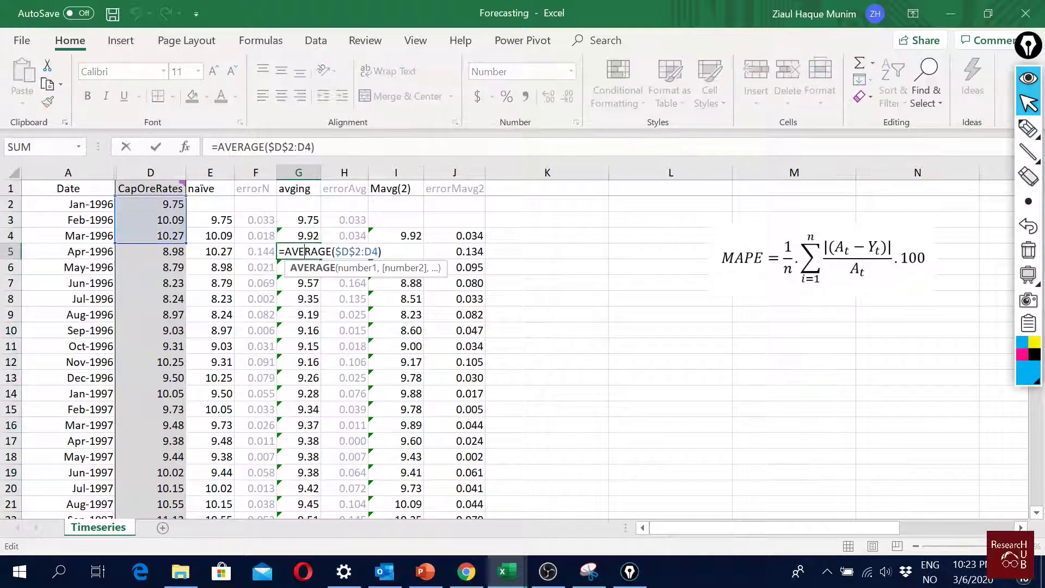
key(ctrl+Return)
double_click(309, 282)
key(ctrl+Return)
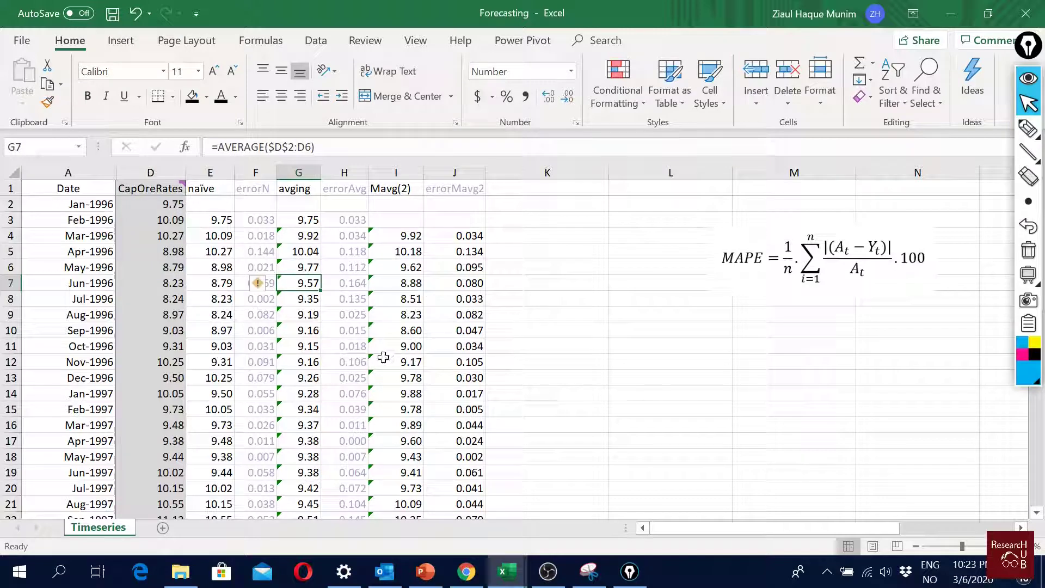
Compare the ranges averaged by the Mavg(2) formulas in I4 and I5, without changing either formula.
click(411, 239)
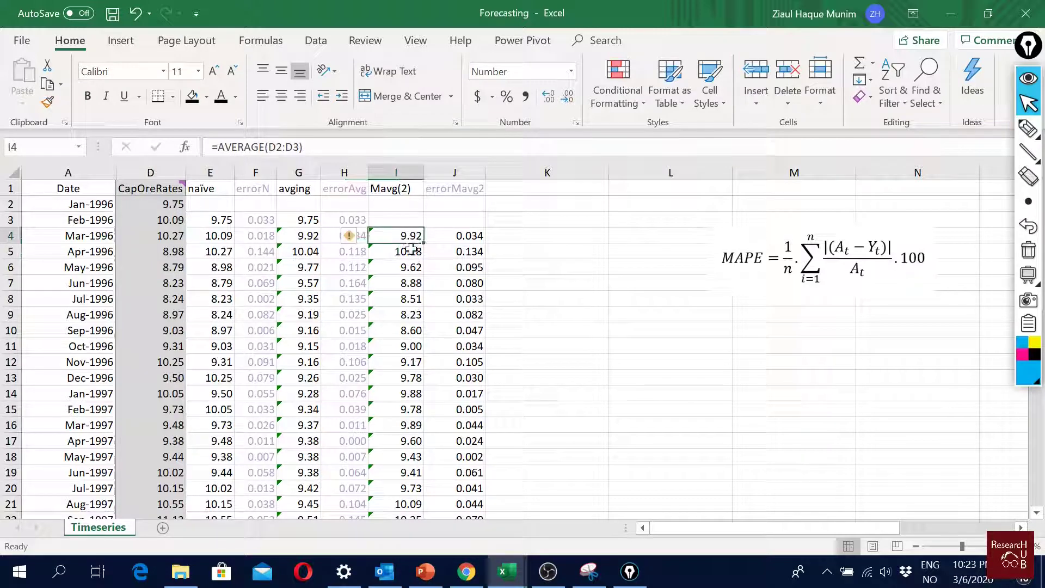
double_click(411, 251)
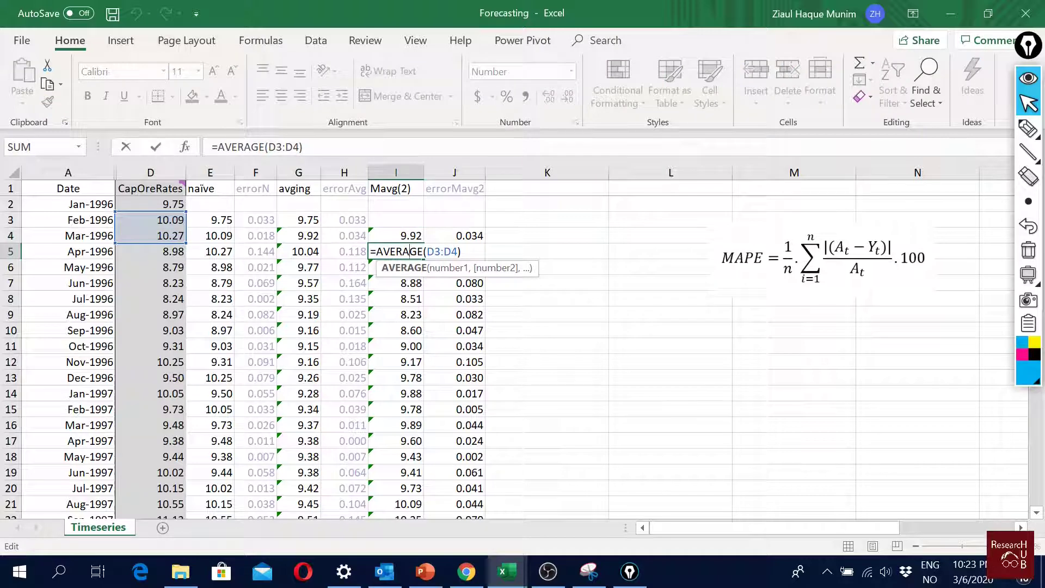
key(Escape)
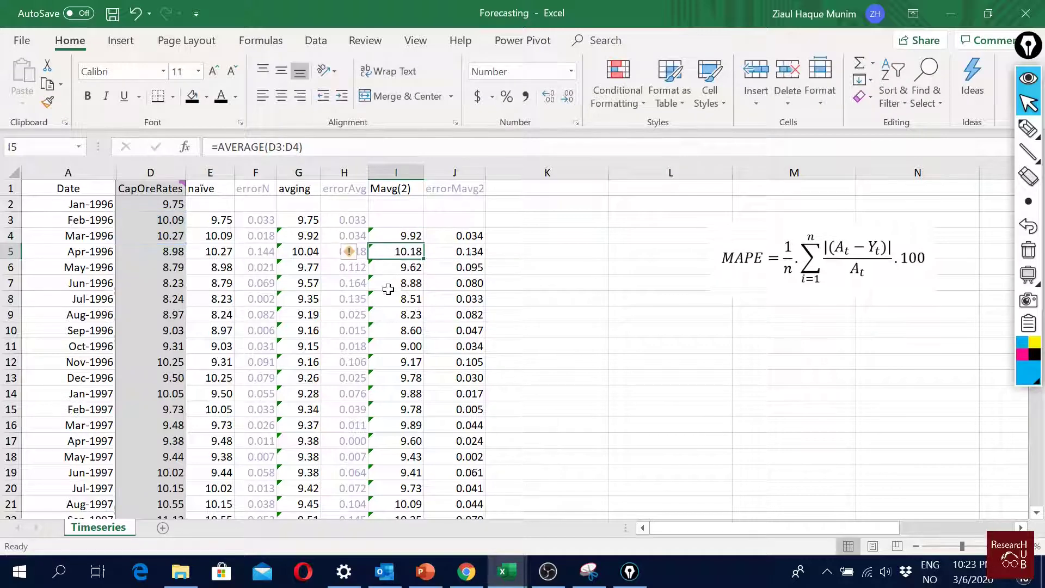